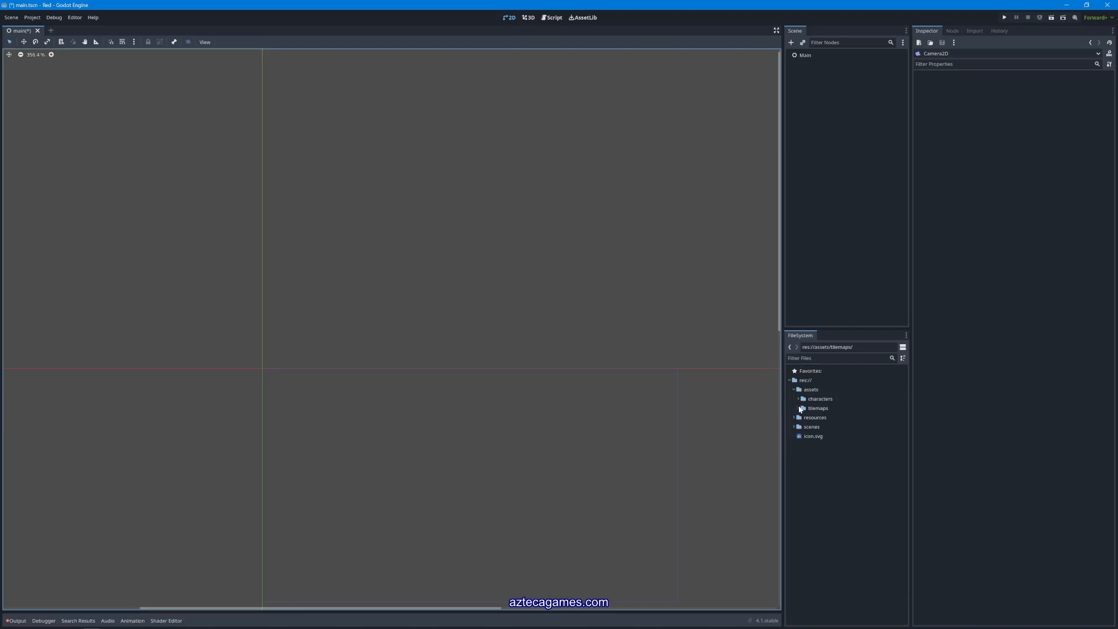
Expand the tilemaps assets folder and select tilemap-base.png
{"action": "left_click", "coordinate": [799, 408]}
{"action": "left_click", "coordinate": [830, 426]}
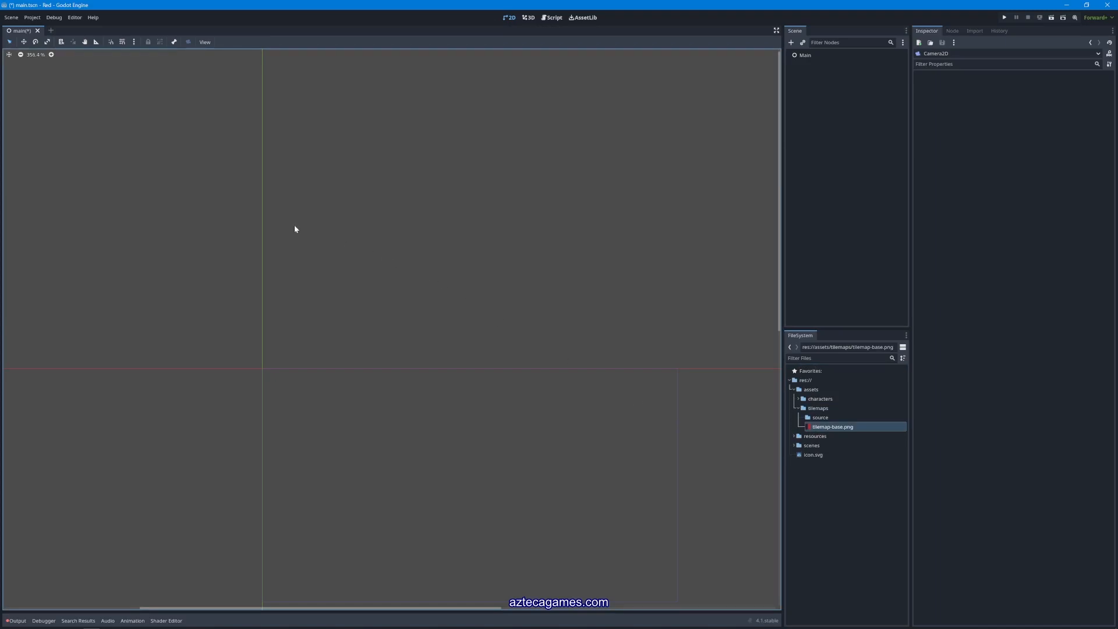
Check the default canvas texture filter and its options in the project's rendering texture settings, and close the settings
{"action": "left_click", "coordinate": [32, 18]}
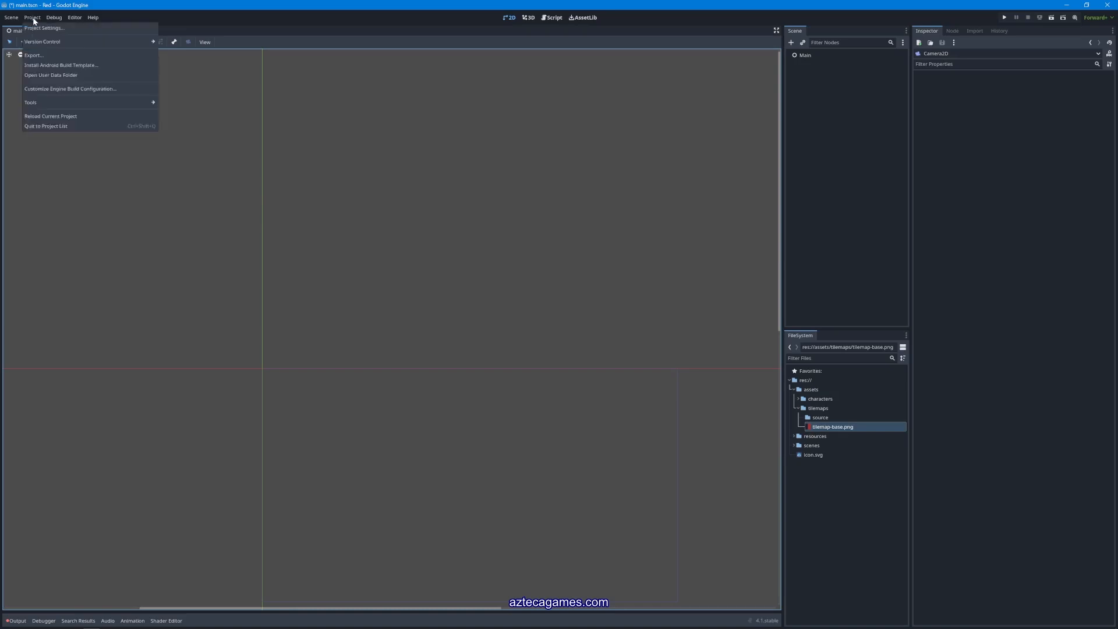
{"action": "left_click", "coordinate": [35, 29]}
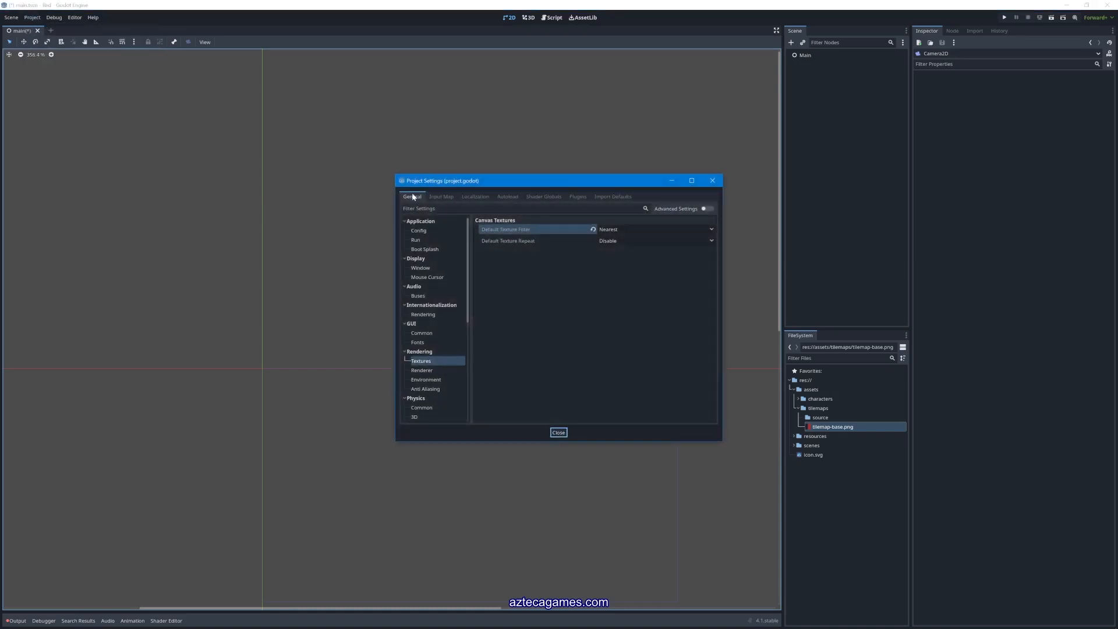
{"action": "scroll", "coordinate": [429, 322], "scroll_direction": "down", "scroll_amount": 3}
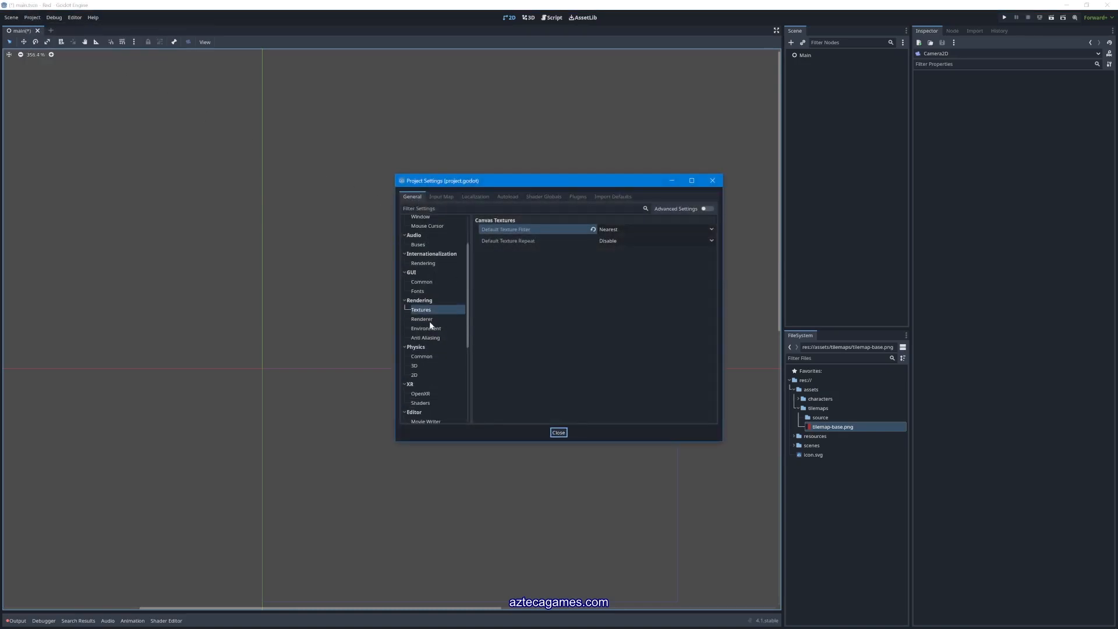
{"action": "left_click", "coordinate": [417, 312]}
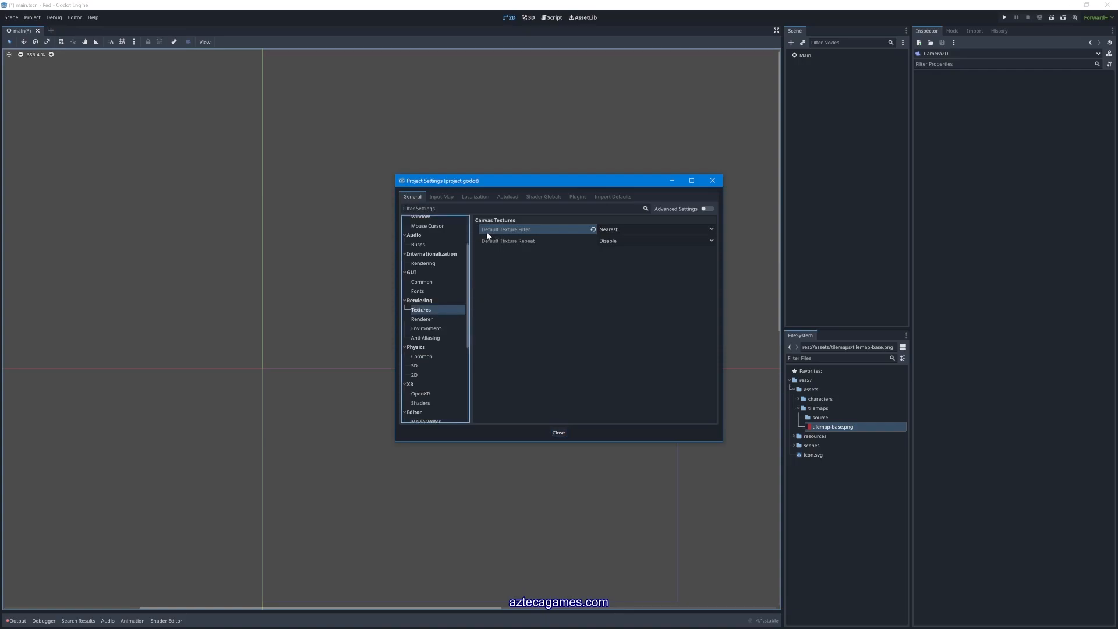
{"action": "mouse_move", "coordinate": [490, 234]}
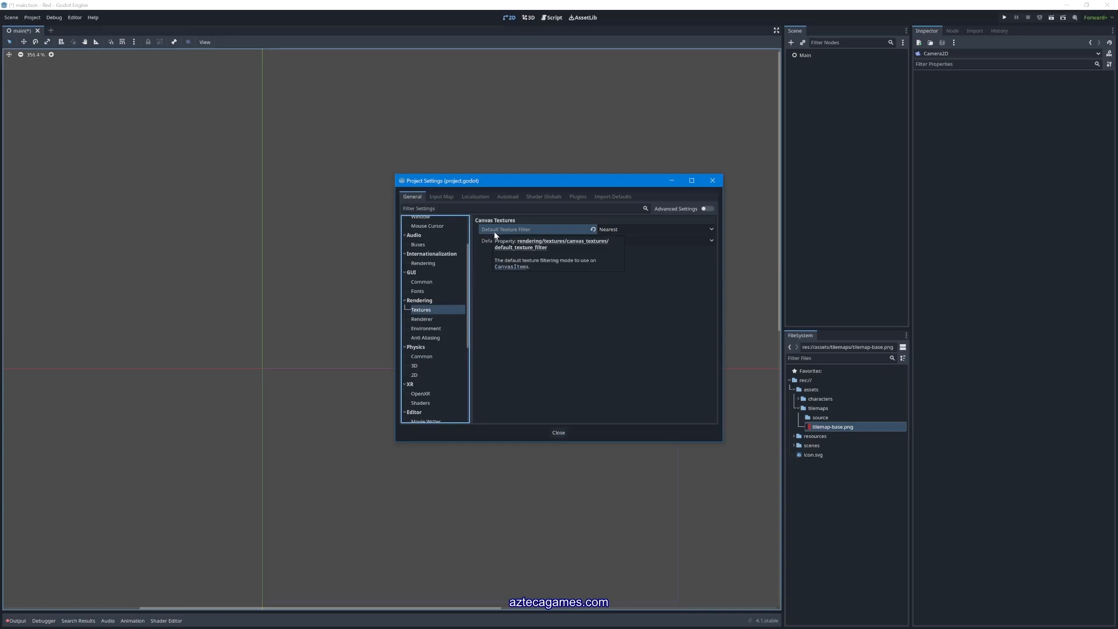
{"action": "left_click", "coordinate": [640, 229]}
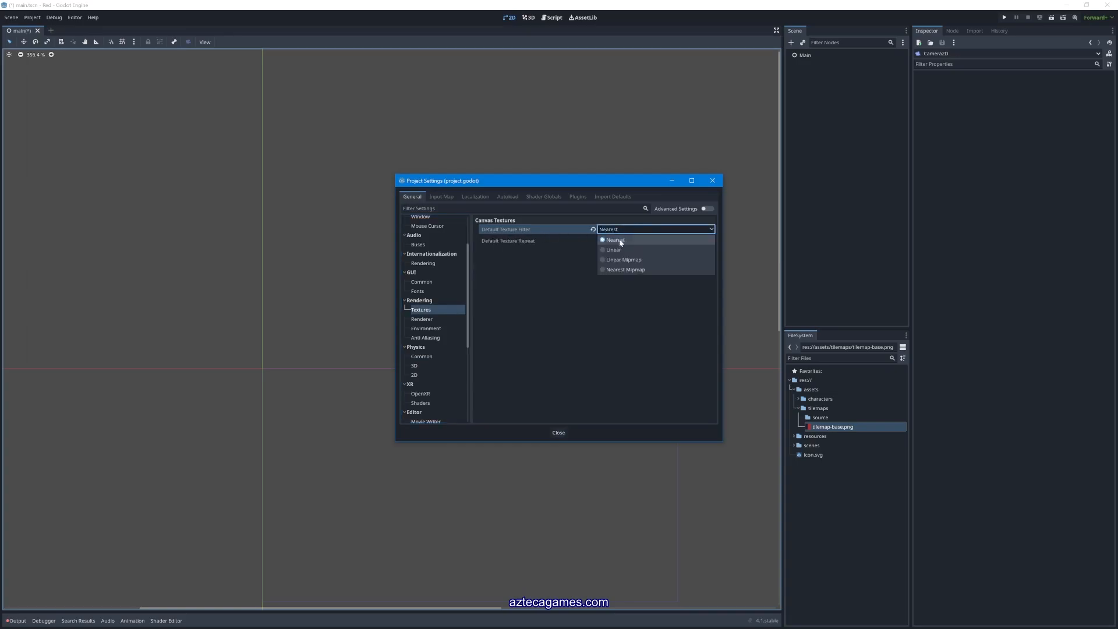
{"action": "left_click", "coordinate": [562, 408]}
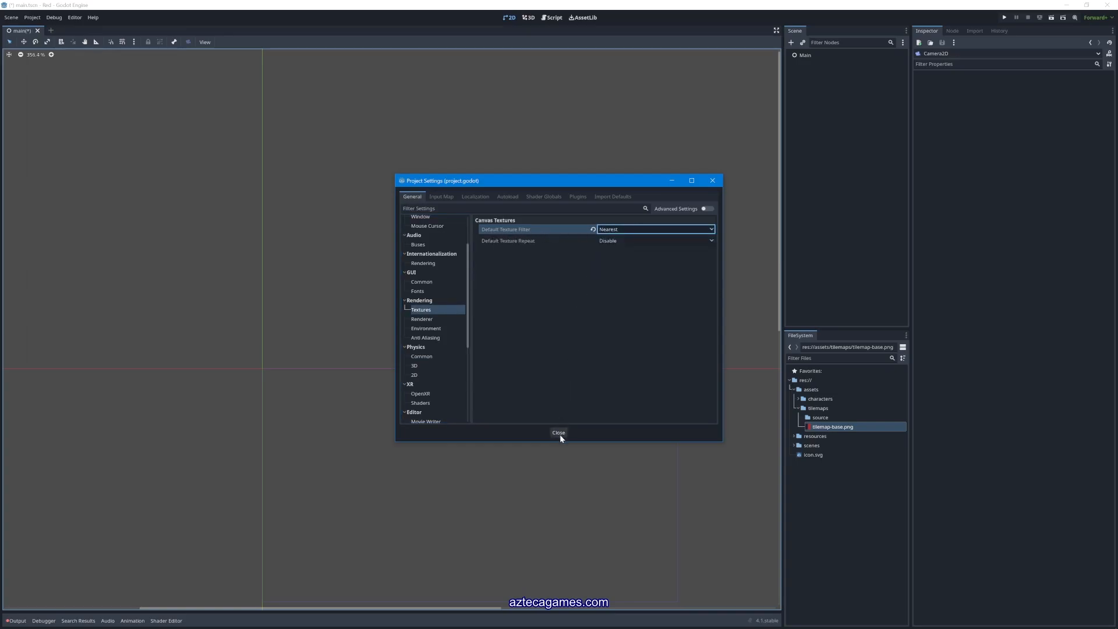
{"action": "left_click", "coordinate": [558, 433]}
{"action": "left_click", "coordinate": [818, 501]}
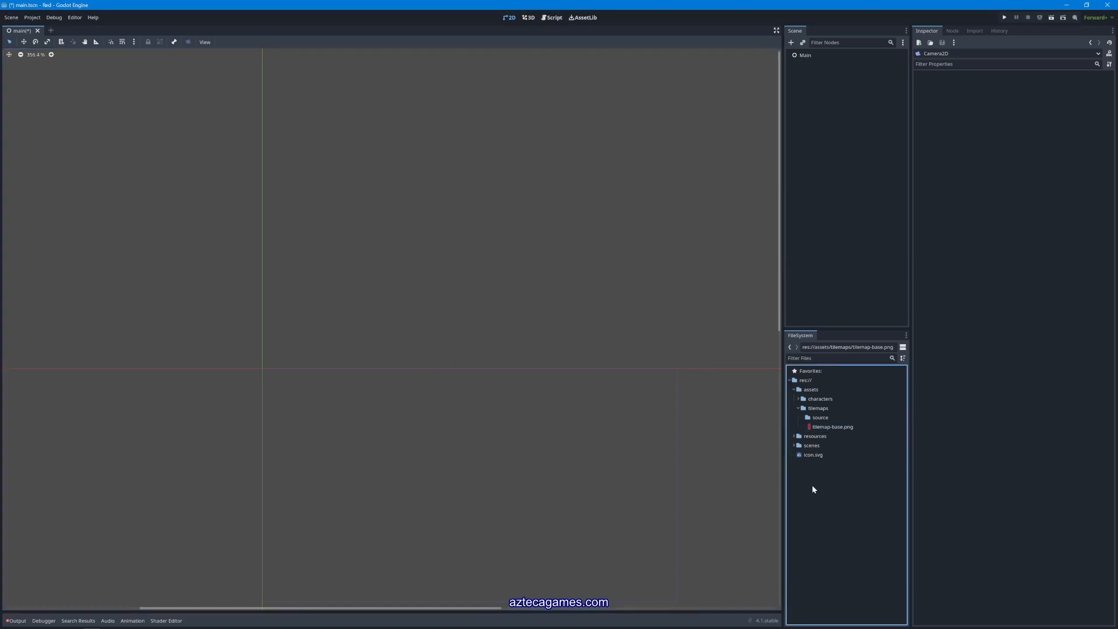
Add a TileMap node as a child of the Main node
{"action": "left_click", "coordinate": [804, 54]}
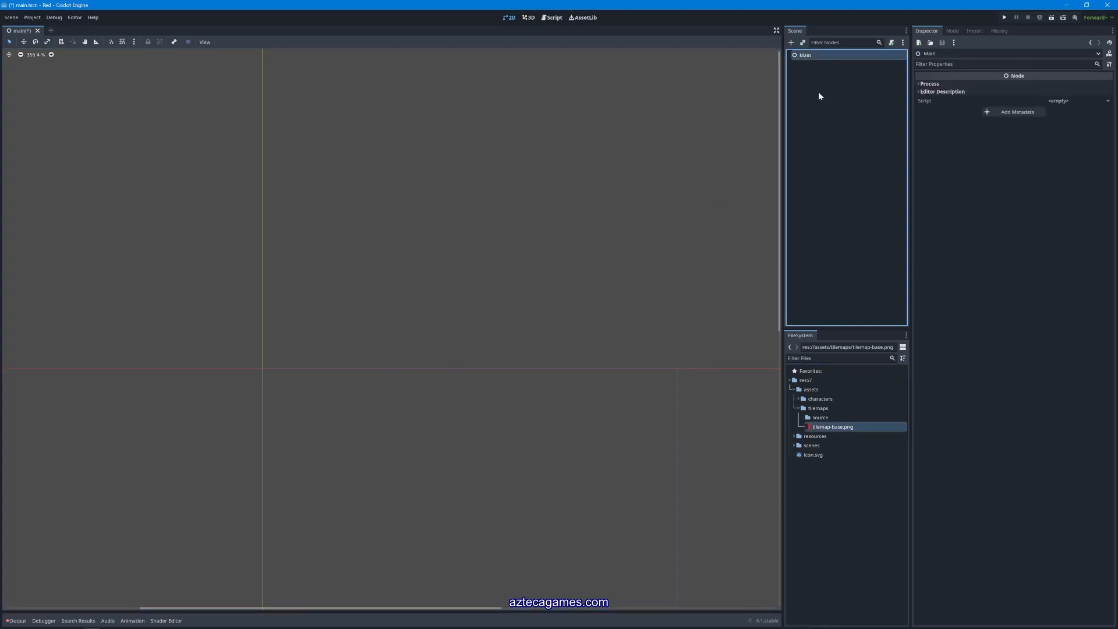
{"action": "left_click", "coordinate": [790, 42]}
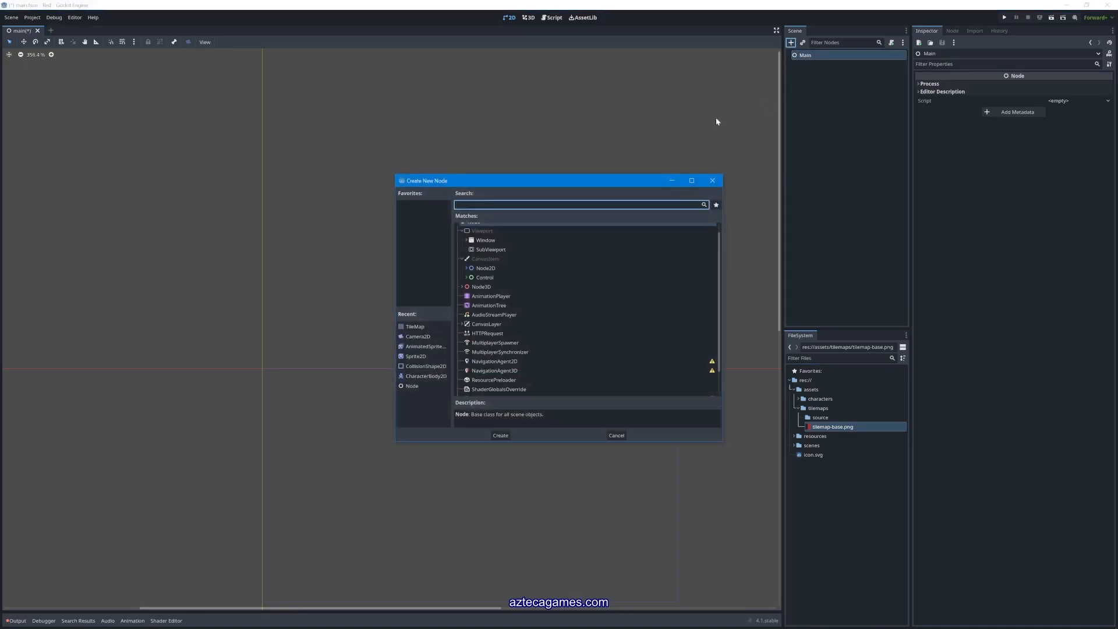
{"action": "type", "text": "Tilemap"}
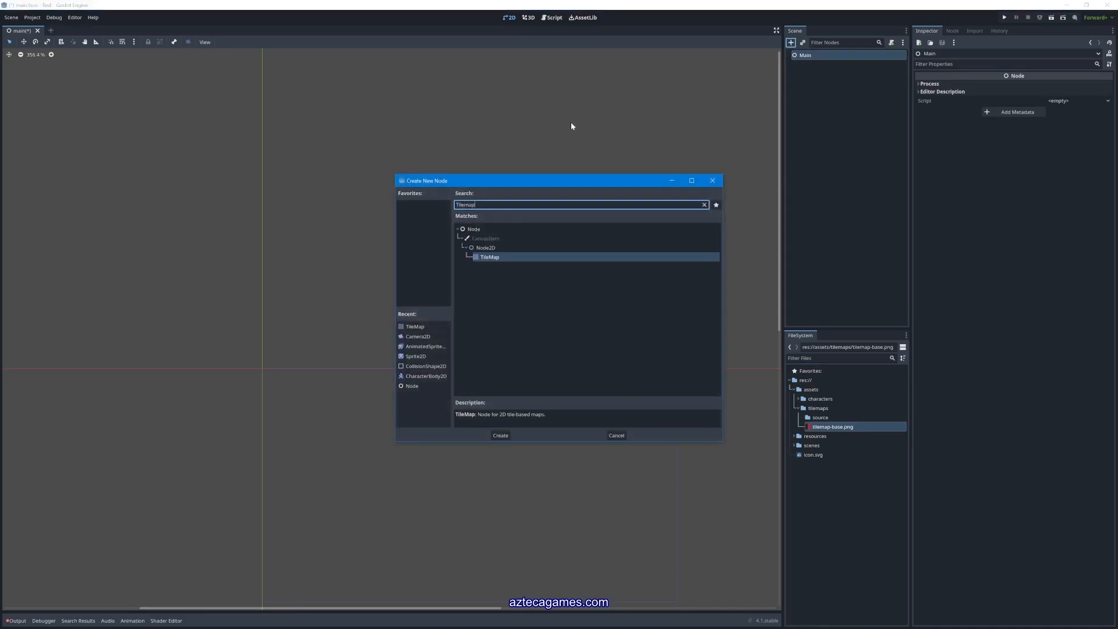
{"action": "key", "text": "Return"}
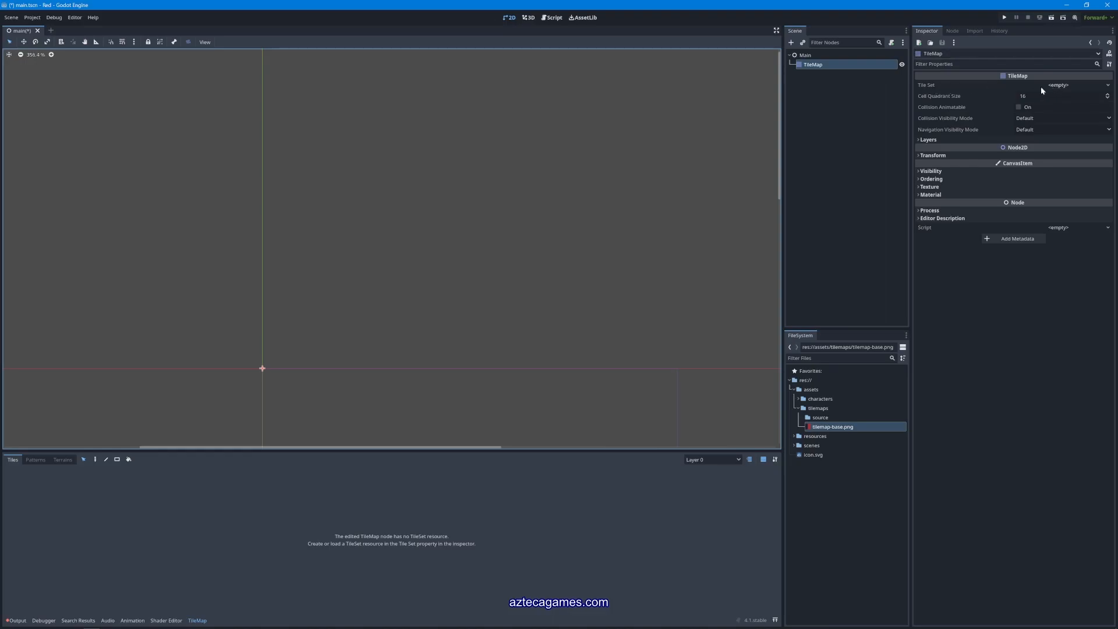
Assign a new TileSet resource to the TileMap's Tile Set property and expand its settings
{"action": "left_click", "coordinate": [1107, 86]}
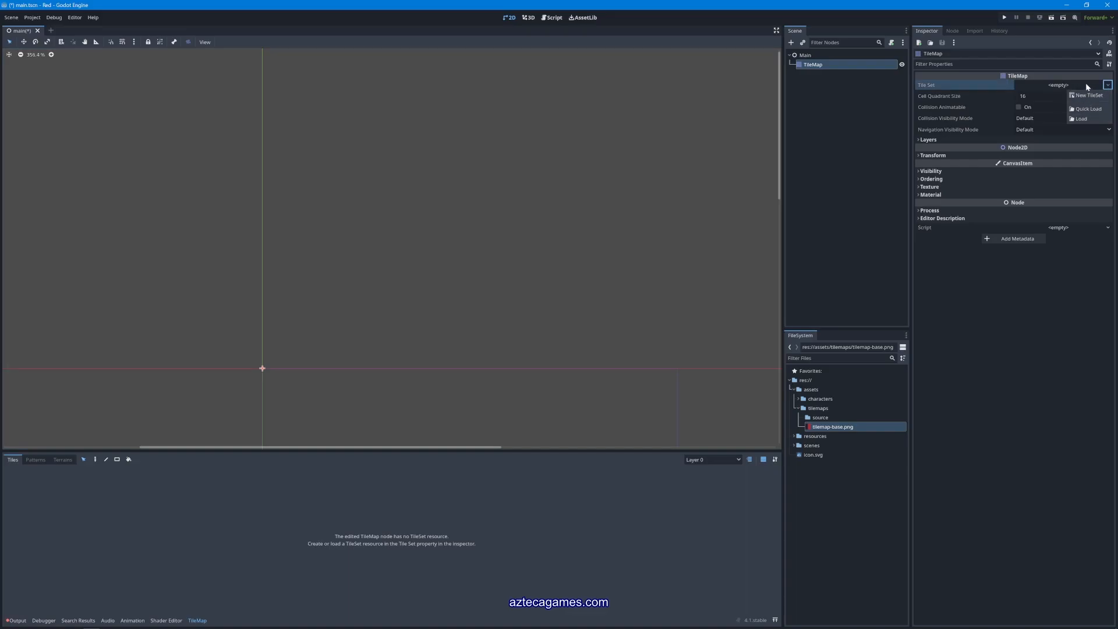
{"action": "left_click", "coordinate": [1085, 96]}
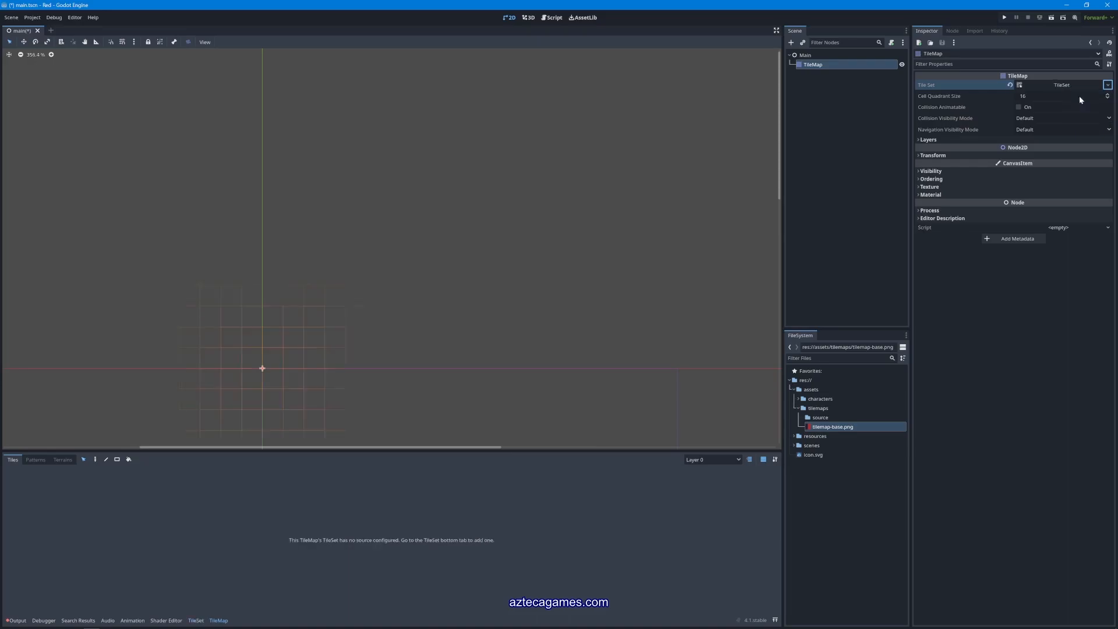
{"action": "left_click", "coordinate": [1042, 85]}
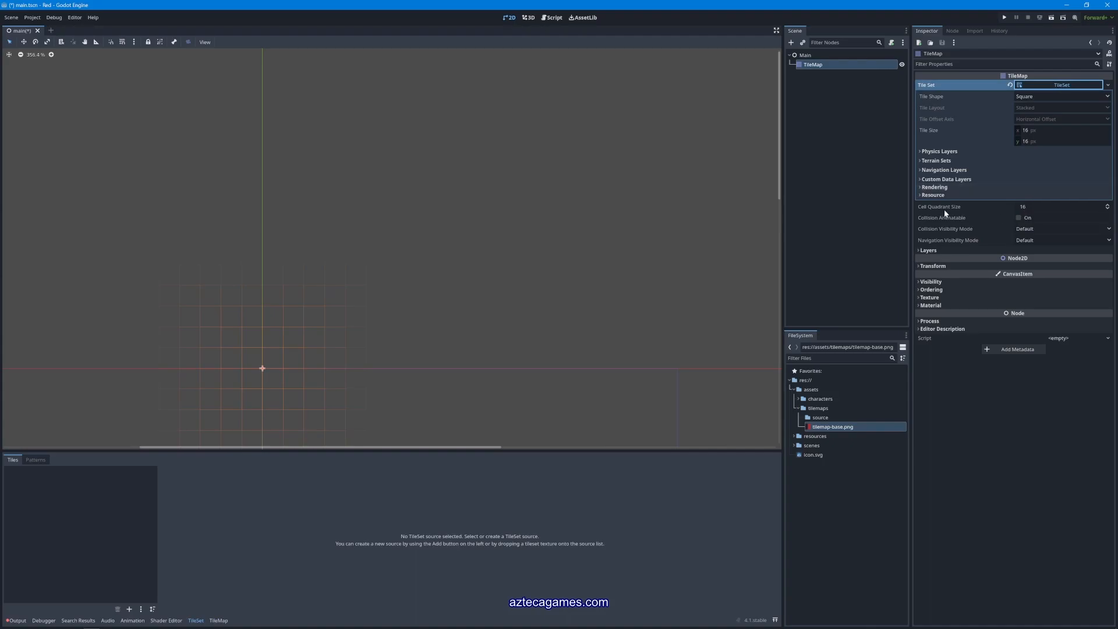
Set the TileMap's Cell Quadrant Size to 8
{"action": "left_click", "coordinate": [1035, 207]}
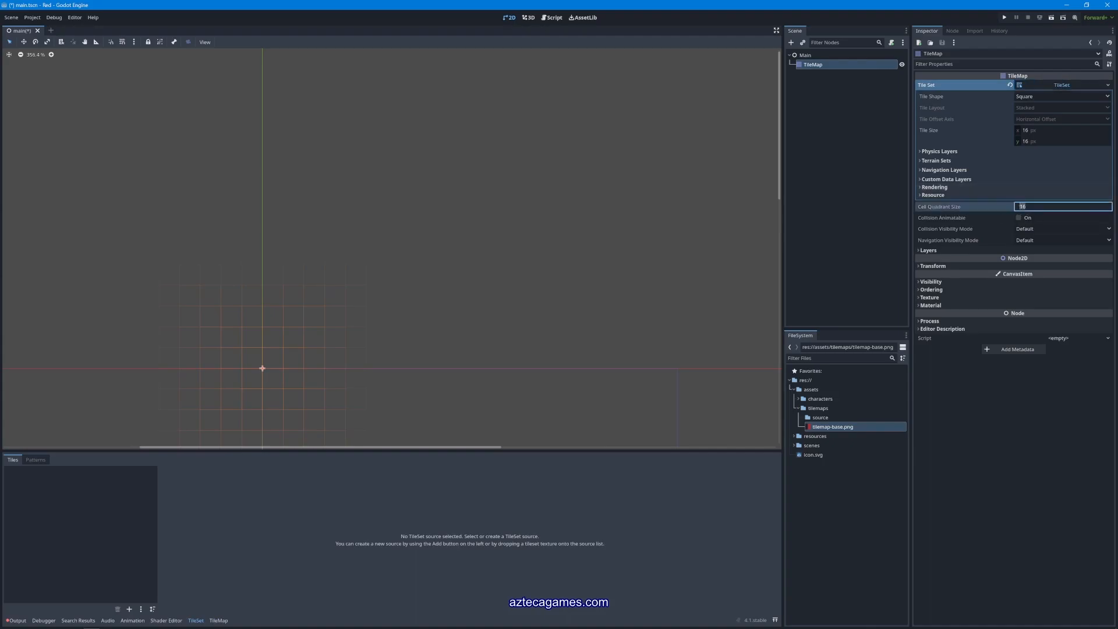
{"action": "type", "text": "8"}
{"action": "key", "text": "Return"}
Try the Isometric, Half-Offset Square and Hexagon tile shapes for the tile set and return it to Square
{"action": "left_click", "coordinate": [1038, 95]}
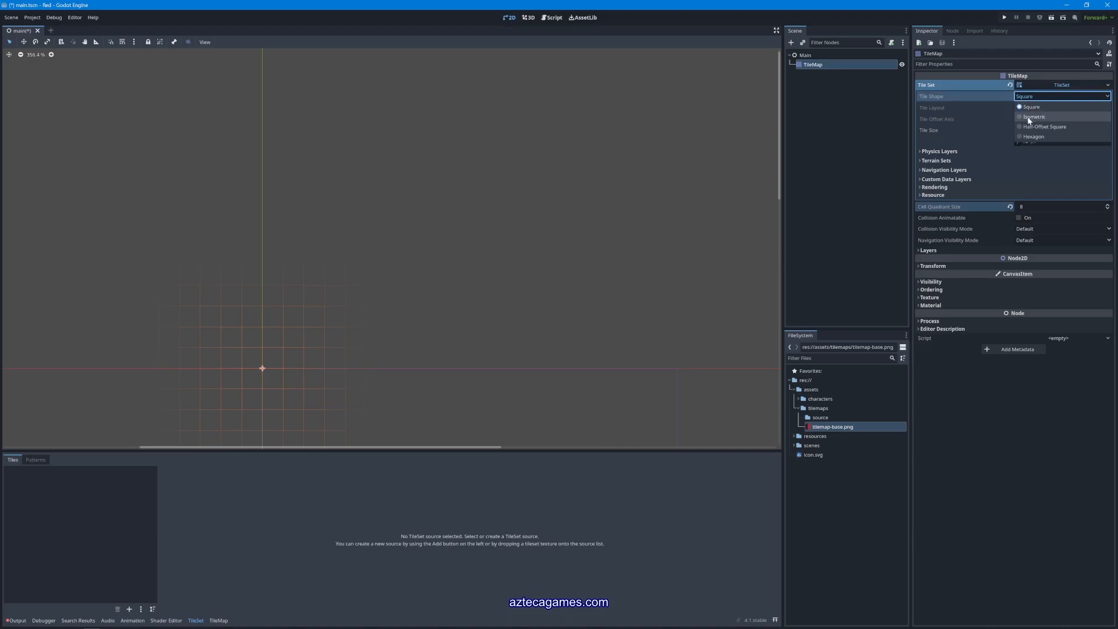
{"action": "left_click", "coordinate": [1029, 118]}
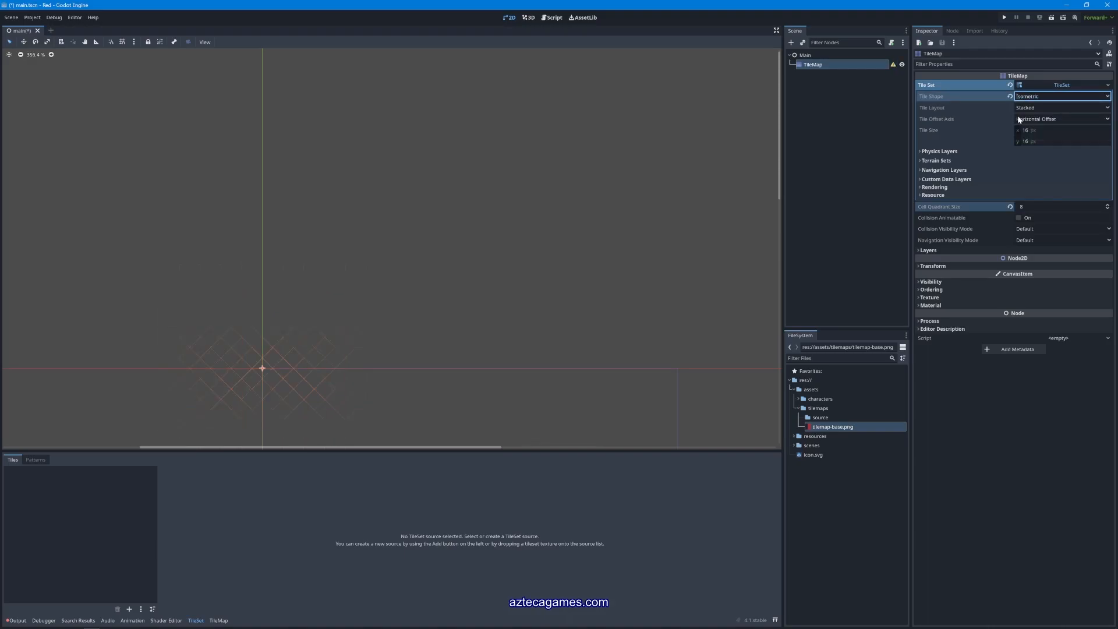
{"action": "middle_click_drag", "start_coordinate": [396, 305], "coordinate": [566, 250]}
{"action": "scroll", "coordinate": [428, 332], "scroll_direction": "up", "scroll_amount": 3}
{"action": "middle_click_drag", "start_coordinate": [476, 314], "coordinate": [442, 262]}
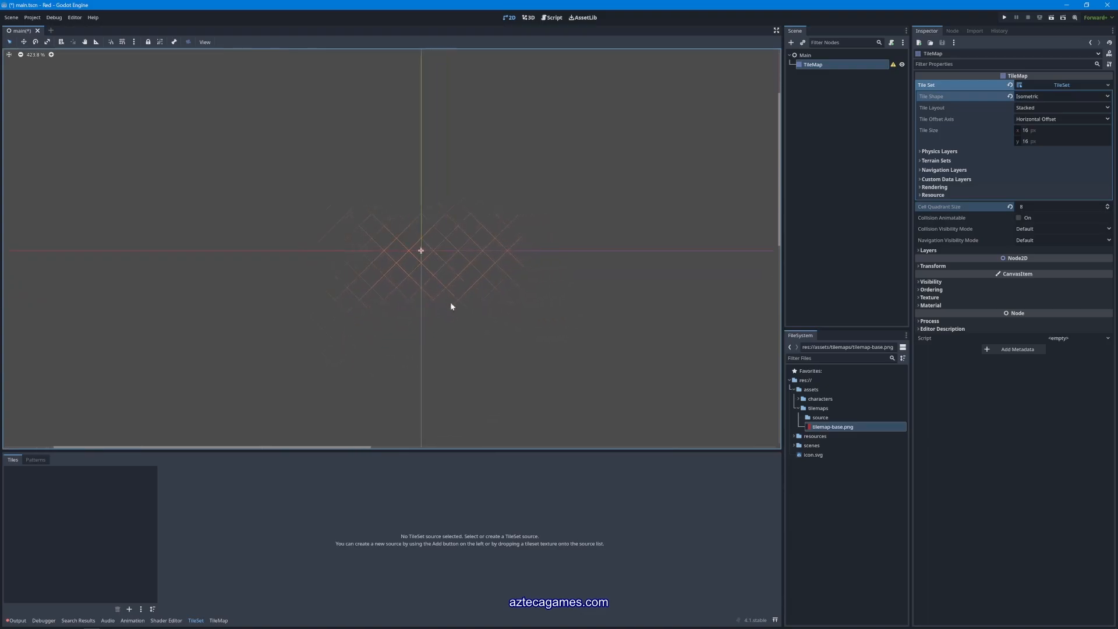
{"action": "left_click", "coordinate": [1034, 96]}
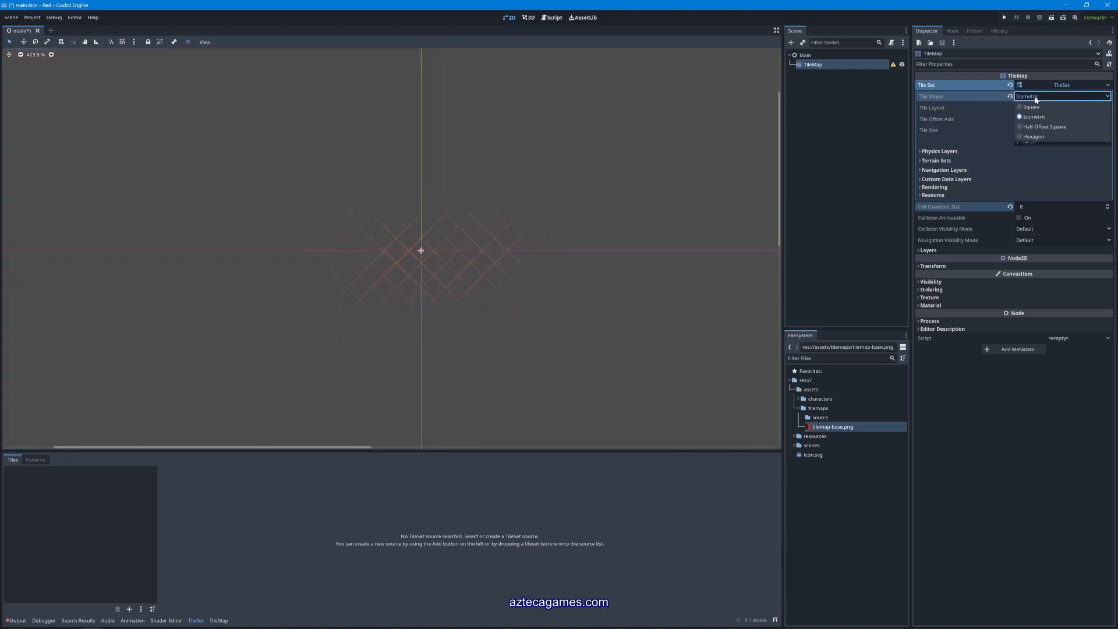
{"action": "left_click", "coordinate": [1039, 127]}
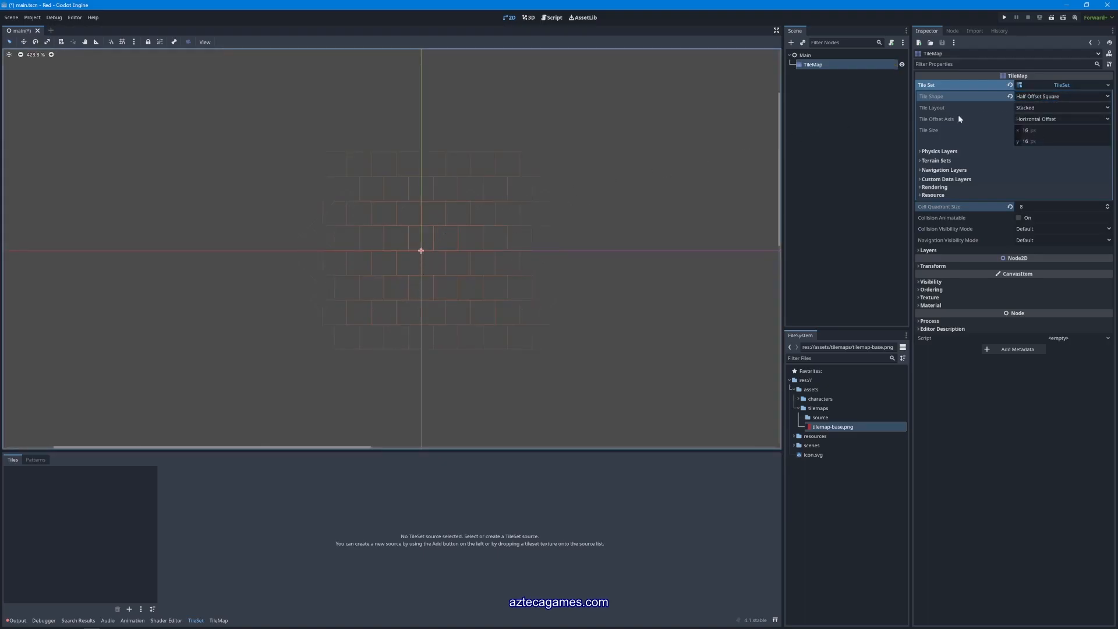
{"action": "left_click", "coordinate": [1029, 97]}
{"action": "left_click", "coordinate": [1048, 136]}
{"action": "left_click", "coordinate": [1039, 96]}
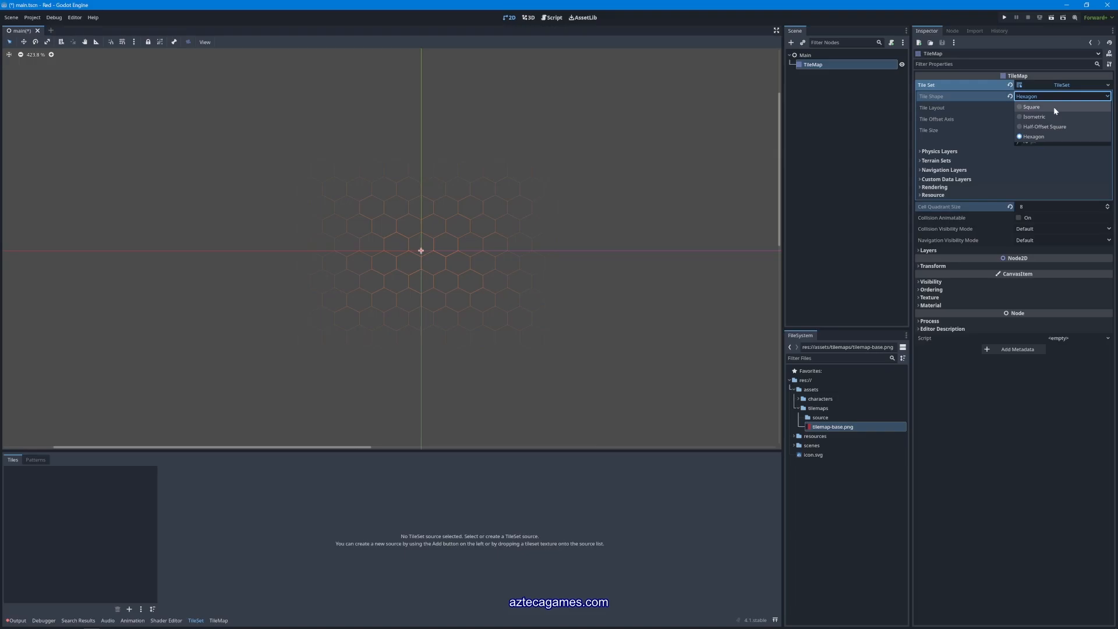
{"action": "left_click", "coordinate": [1054, 108]}
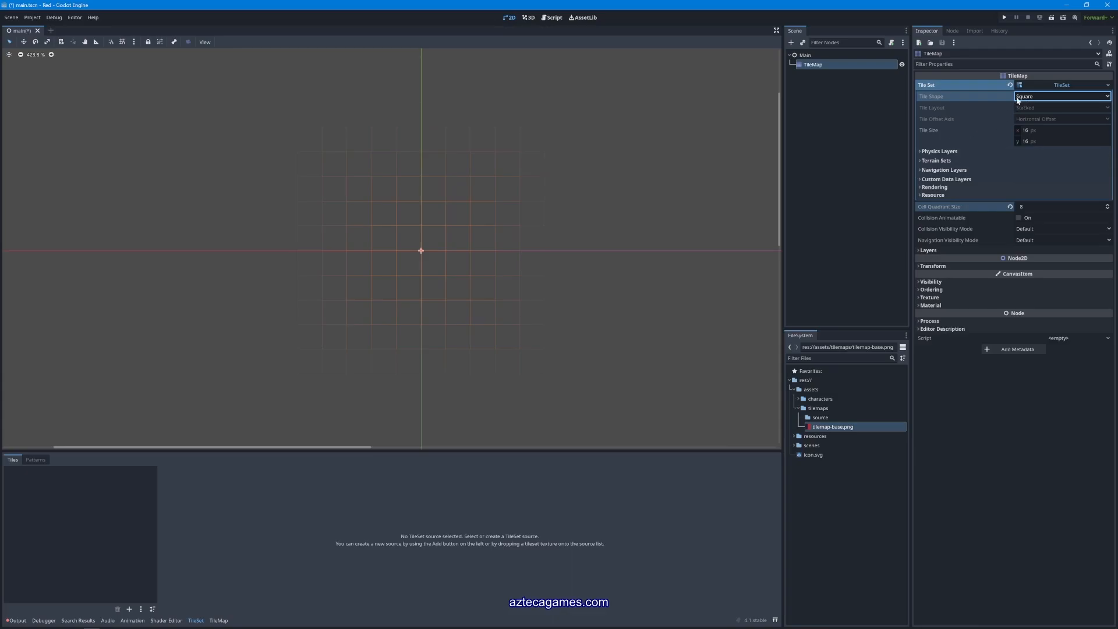
Set the tile set's tile size to 8 by 8 px and collapse its settings
{"action": "left_click", "coordinate": [1039, 132]}
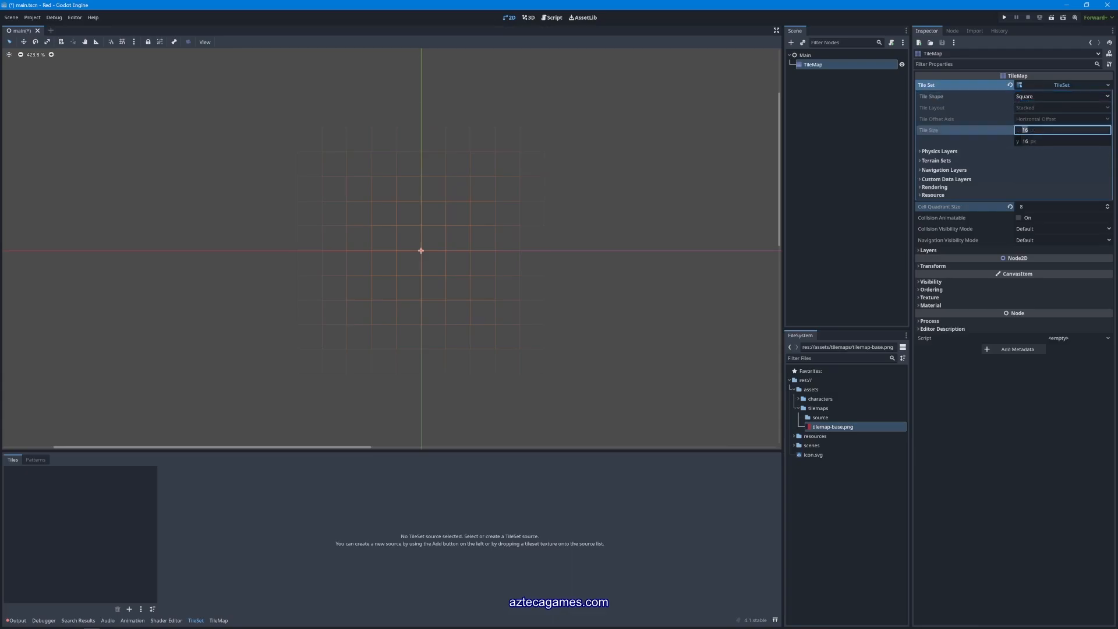
{"action": "type", "text": "8"}
{"action": "key", "text": "Tab"}
{"action": "type", "text": "8"}
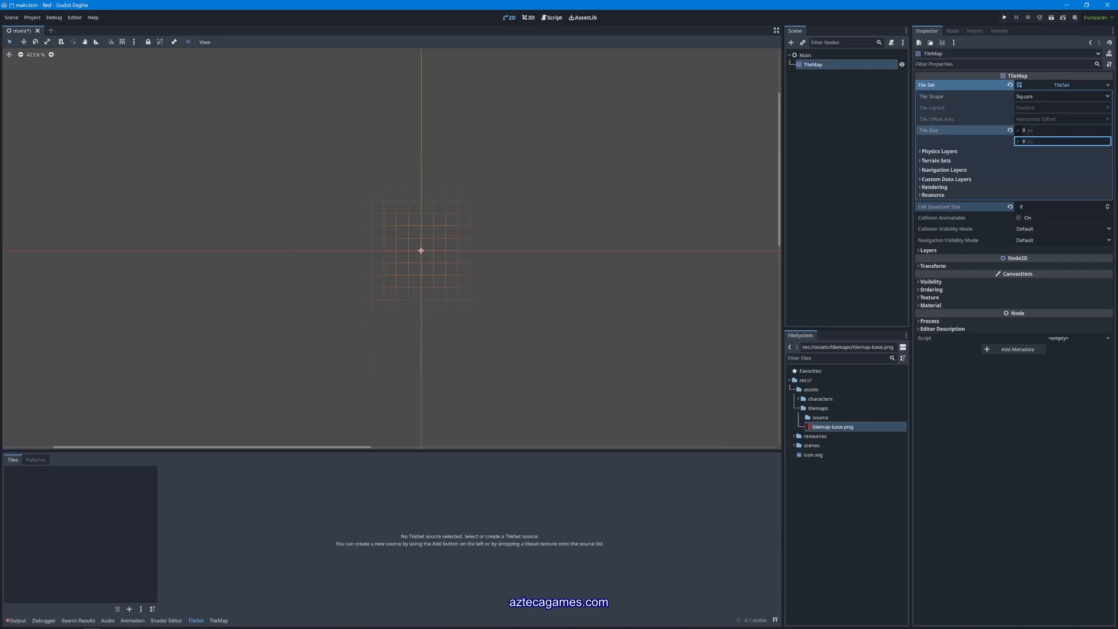
{"action": "left_click", "coordinate": [1042, 85]}
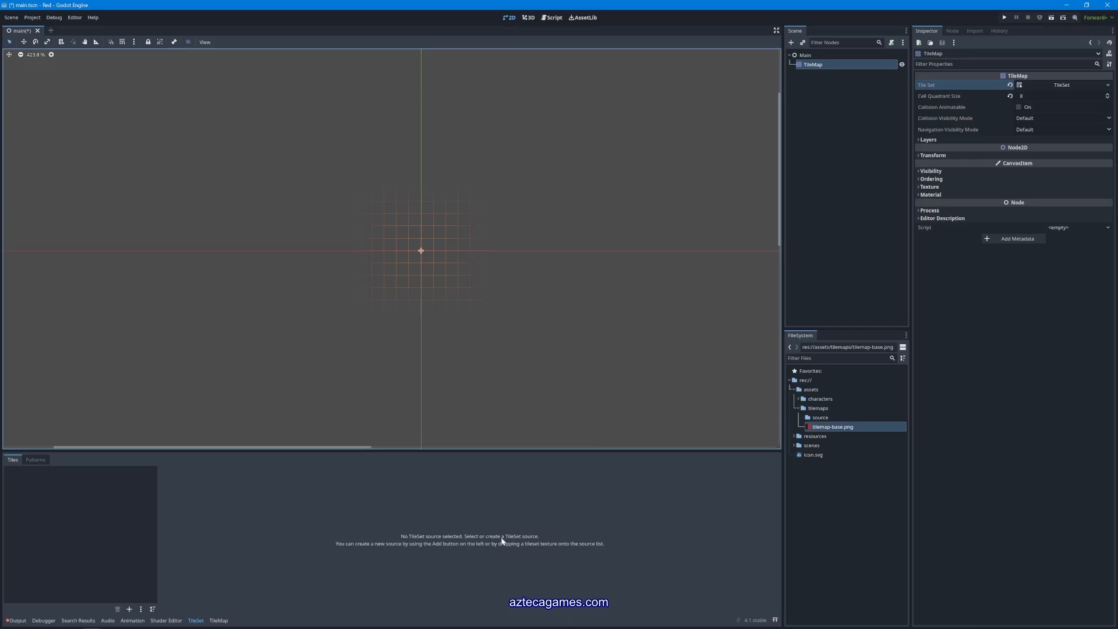
Add an atlas source to the tile set with tilemap-base.png as its texture, and automatically create its tiles
{"action": "left_click", "coordinate": [119, 541]}
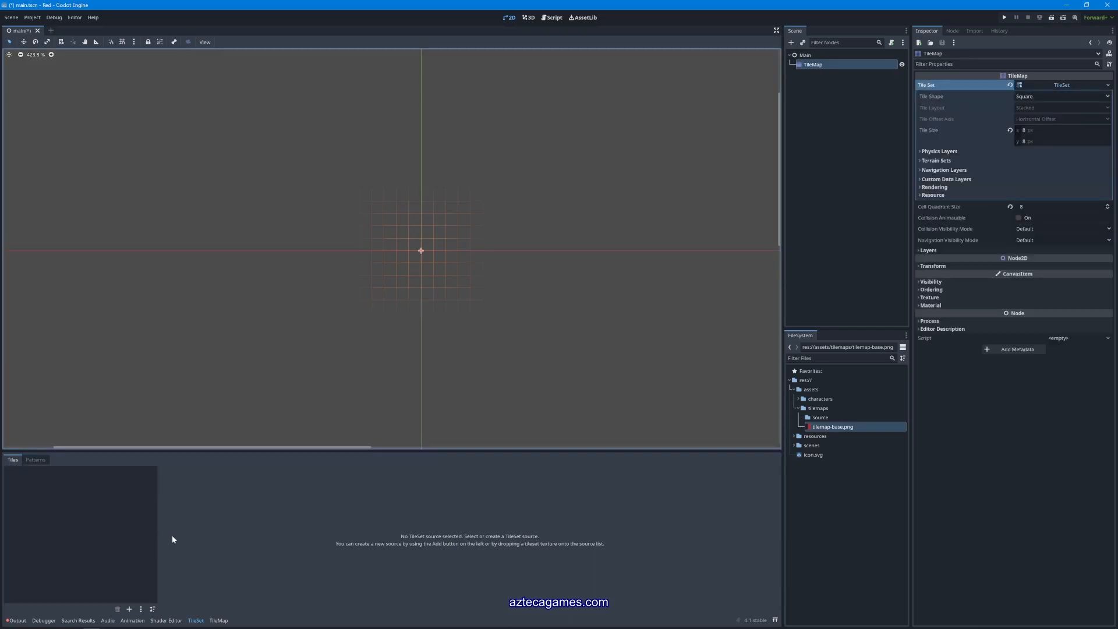
{"action": "left_click", "coordinate": [129, 610]}
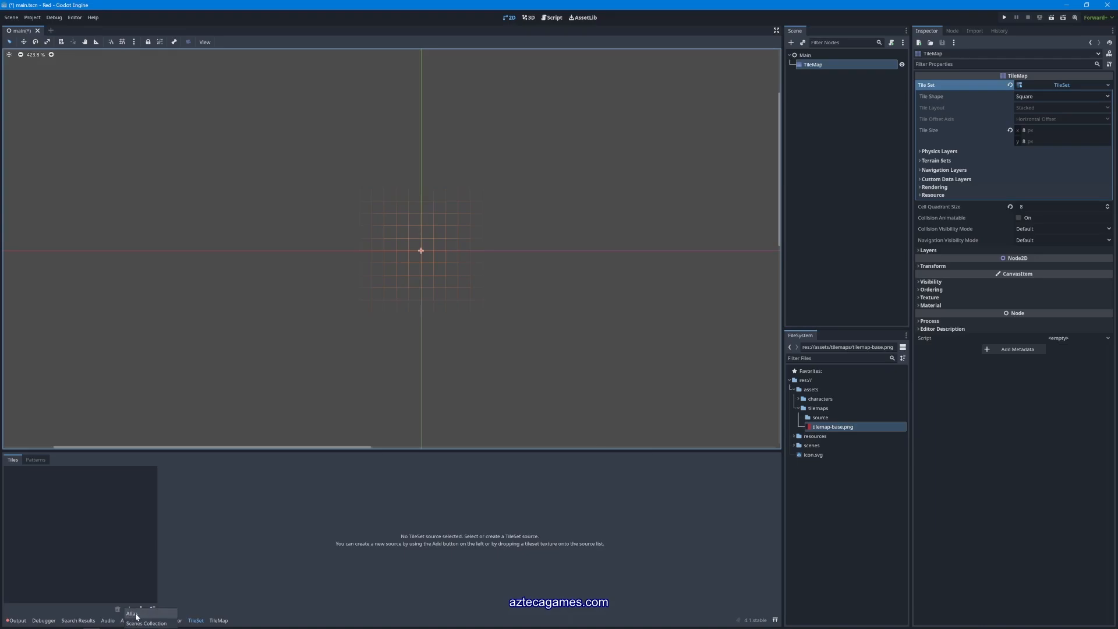
{"action": "left_click", "coordinate": [133, 614]}
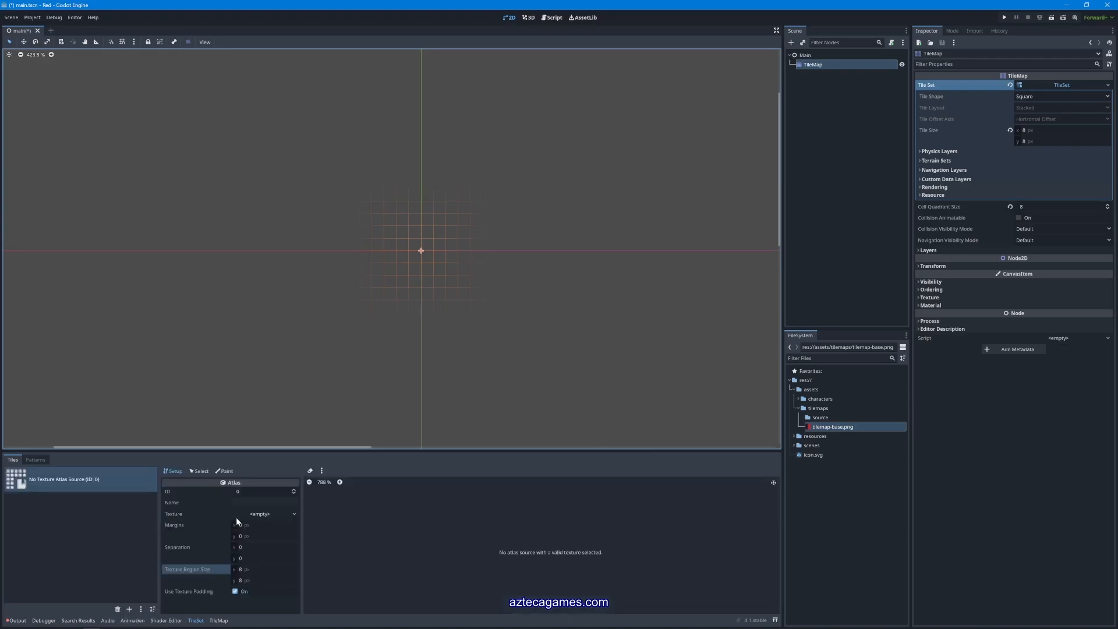
{"action": "left_click_drag", "start_coordinate": [168, 514], "coordinate": [191, 515]}
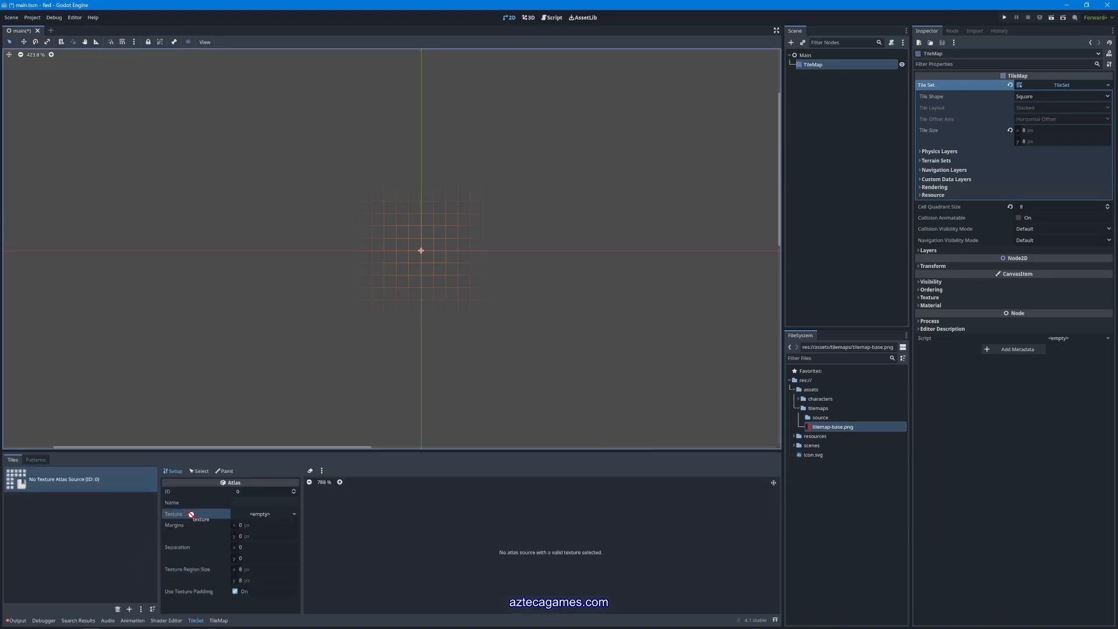
{"action": "left_click_drag", "start_coordinate": [820, 430], "coordinate": [250, 519]}
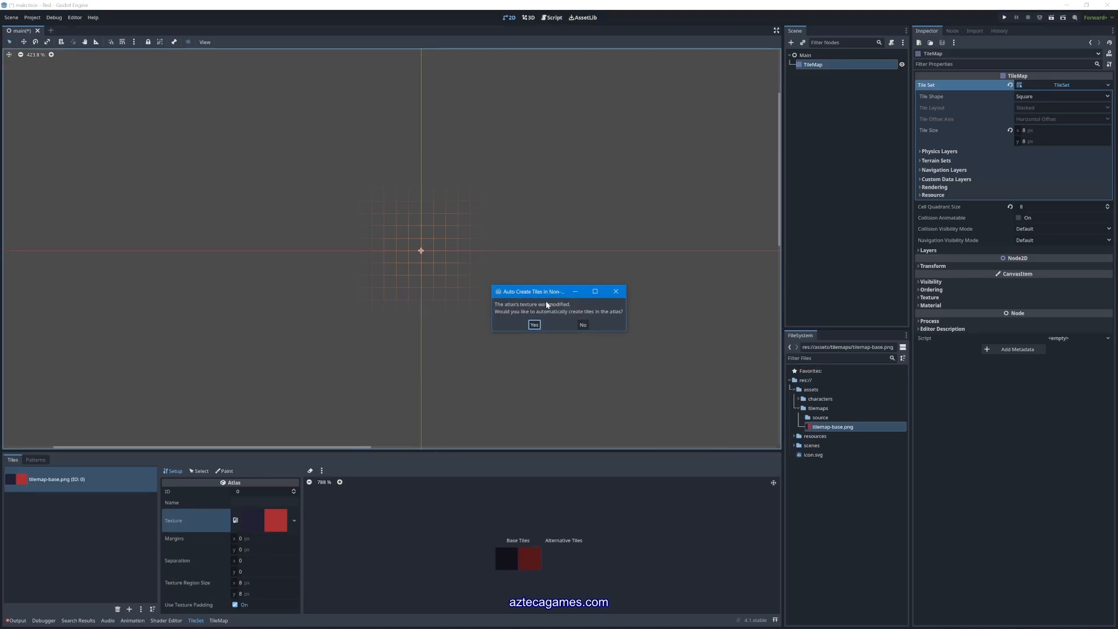
{"action": "left_click", "coordinate": [535, 325]}
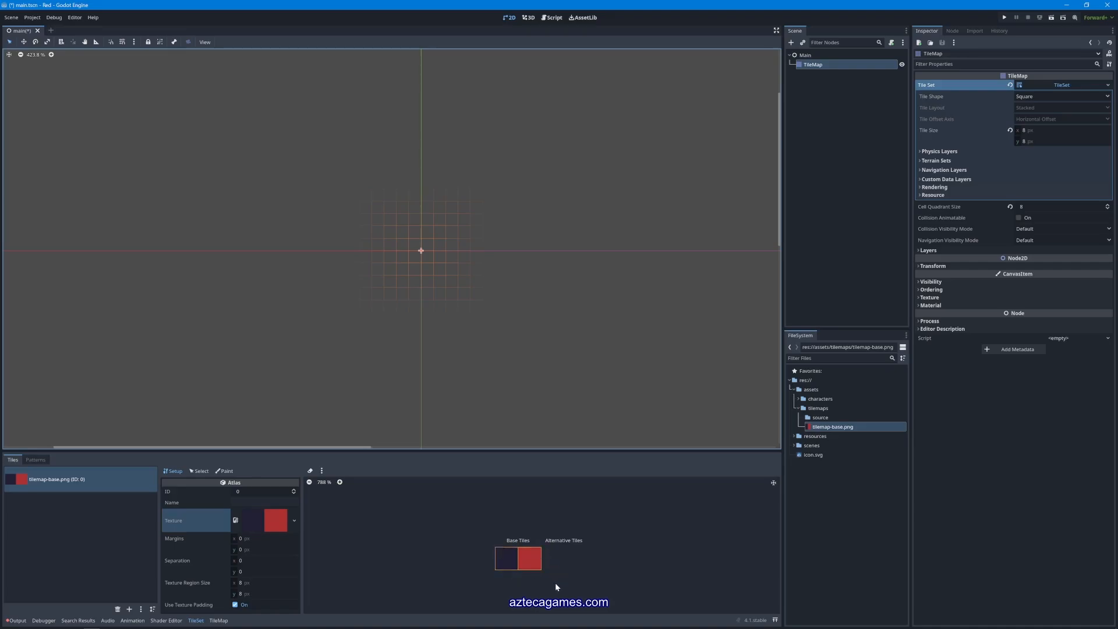
{"action": "scroll", "coordinate": [555, 587], "scroll_direction": "up", "scroll_amount": 1}
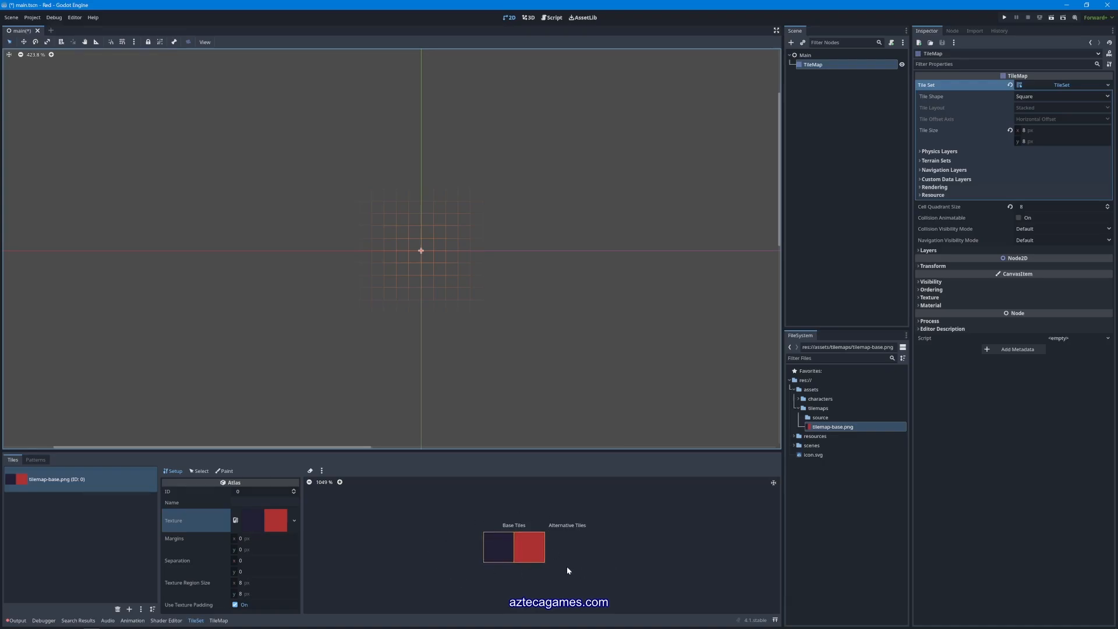
{"action": "scroll", "coordinate": [539, 544], "scroll_direction": "up", "scroll_amount": 3}
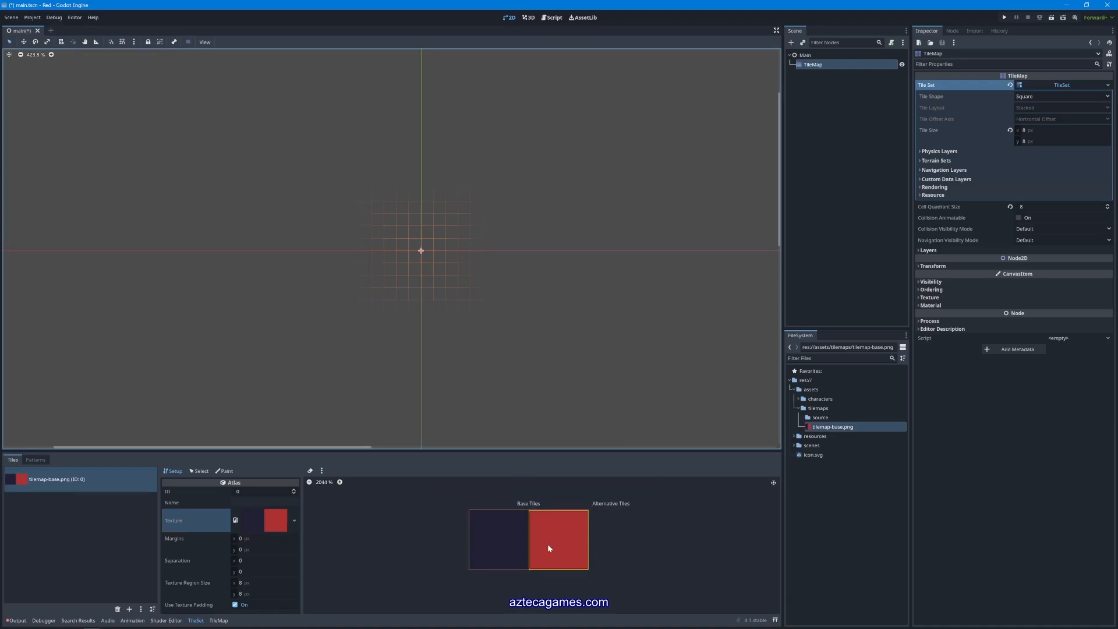
{"action": "scroll", "coordinate": [536, 545], "scroll_direction": "up", "scroll_amount": 1}
{"action": "scroll", "coordinate": [536, 545], "scroll_direction": "down", "scroll_amount": 3}
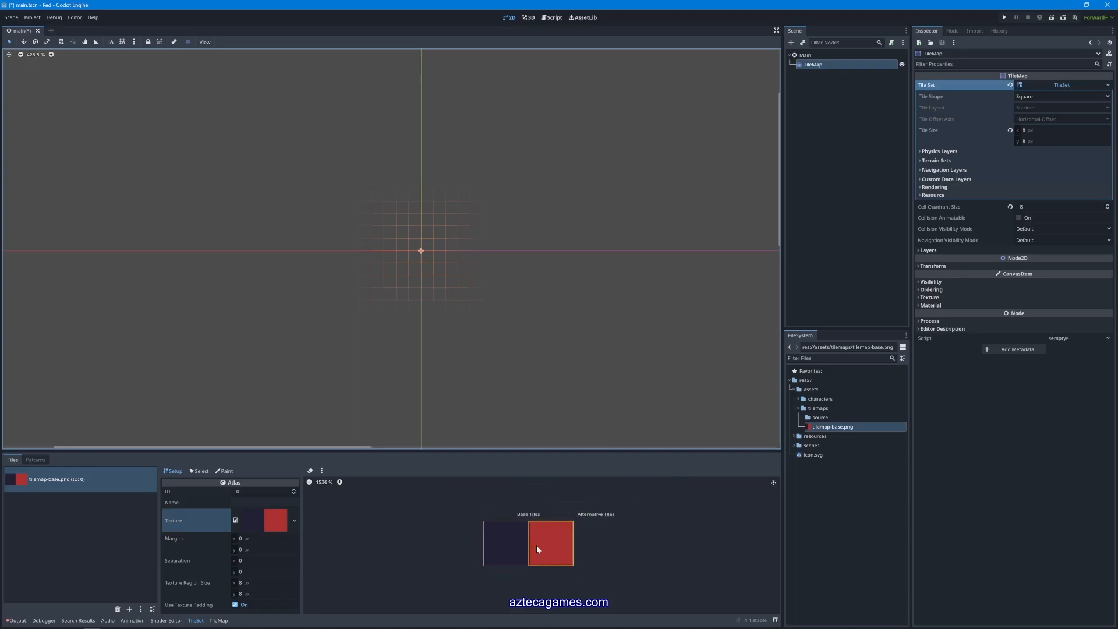
{"action": "mouse_move", "coordinate": [554, 508]}
{"action": "middle_mouse_down"}
{"action": "mouse_move", "coordinate": [522, 512]}
{"action": "mouse_move", "coordinate": [527, 497]}
{"action": "mouse_move", "coordinate": [481, 534]}
{"action": "mouse_move", "coordinate": [547, 520]}
{"action": "mouse_move", "coordinate": [484, 522]}
{"action": "mouse_move", "coordinate": [549, 517]}
{"action": "mouse_move", "coordinate": [467, 520]}
{"action": "mouse_move", "coordinate": [535, 511]}
{"action": "middle_mouse_up"}
{"action": "scroll", "coordinate": [518, 568], "scroll_direction": "down", "scroll_amount": 2}
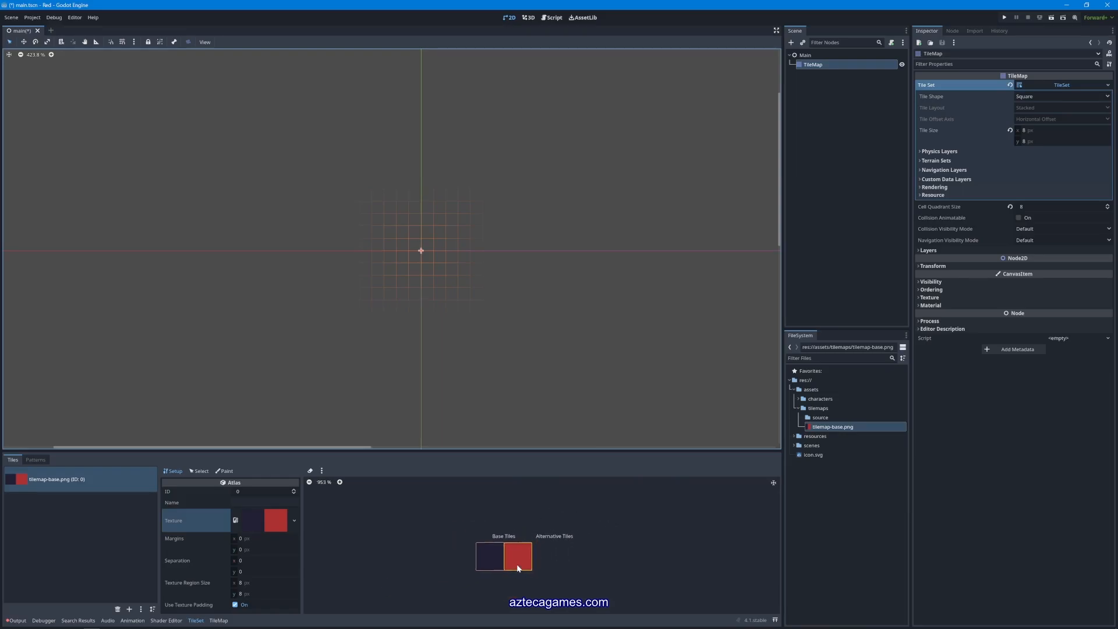
{"action": "scroll", "coordinate": [518, 568], "scroll_direction": "up", "scroll_amount": 3}
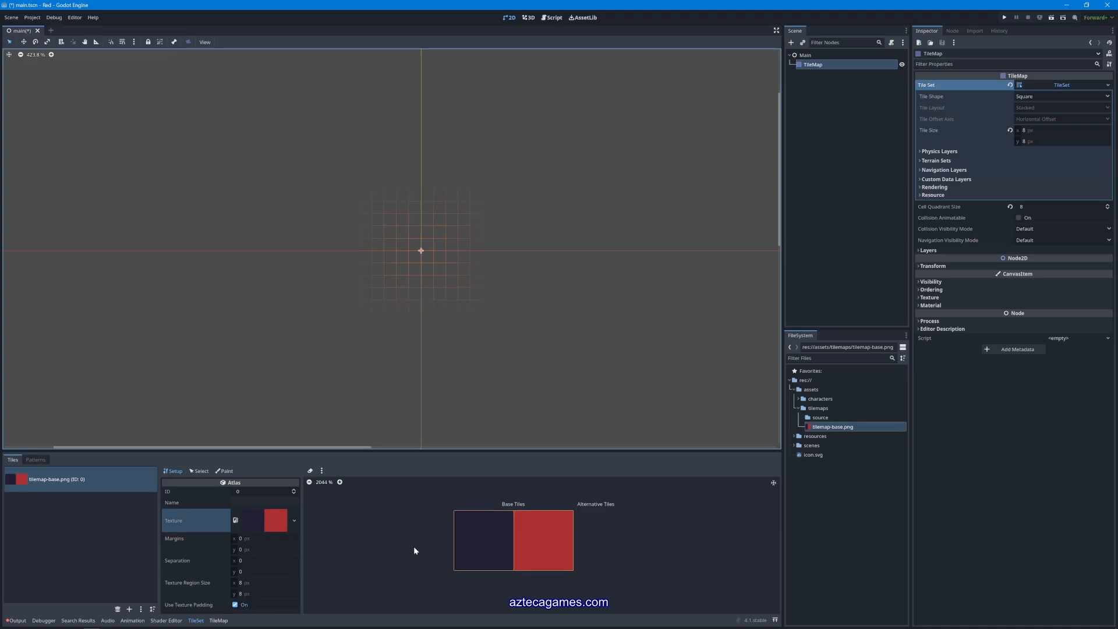
Switch to TileMap painting on Layer 0 and choose the dark base tile
{"action": "left_click", "coordinate": [219, 620]}
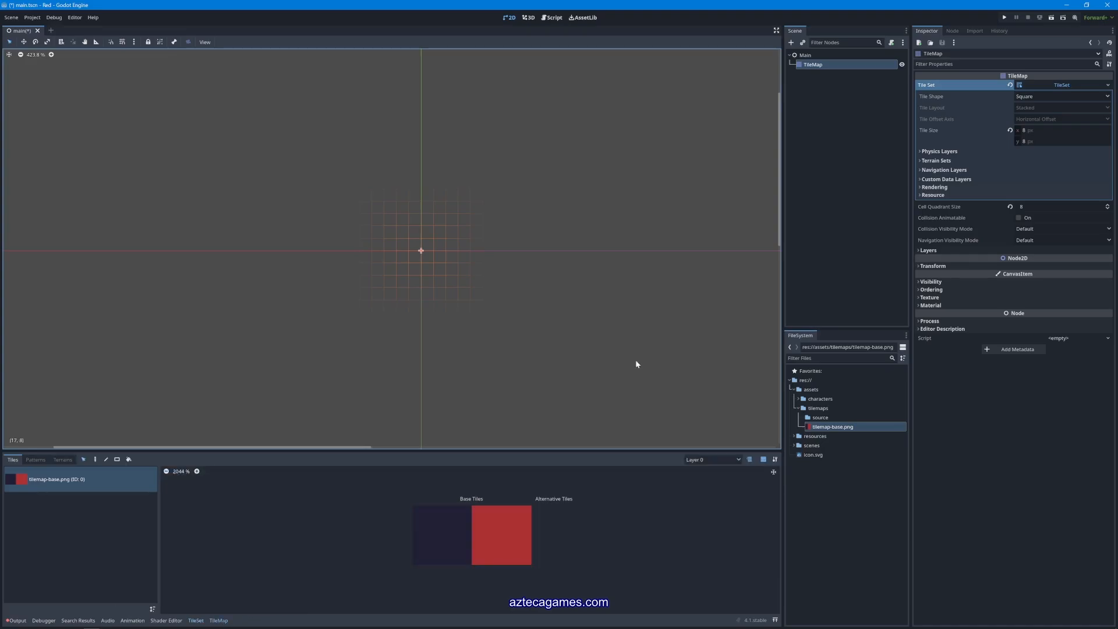
{"action": "left_click", "coordinate": [695, 461]}
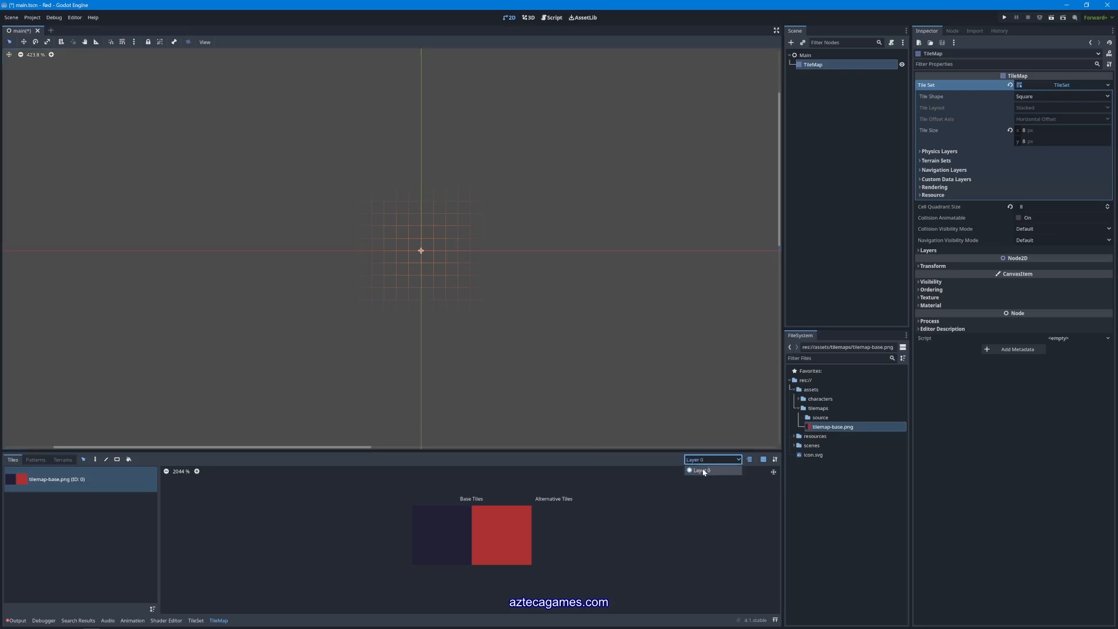
{"action": "left_click", "coordinate": [698, 472]}
{"action": "left_click", "coordinate": [435, 516]}
{"action": "left_click", "coordinate": [437, 534]}
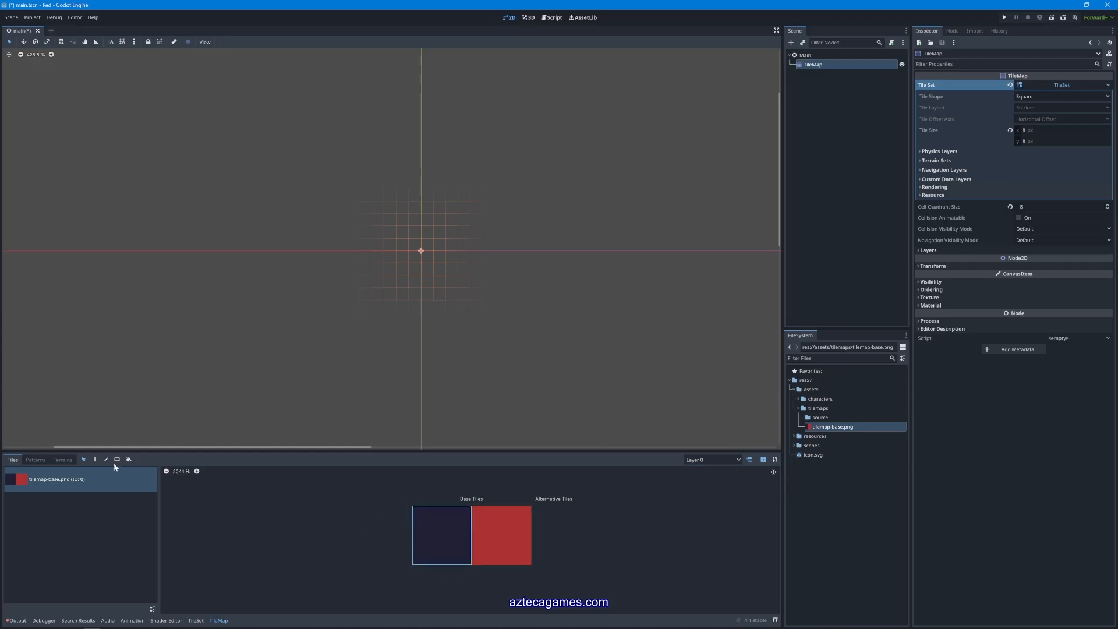
Paint a face of 5 by 5 red tiles with two dark eye tiles and a three-tile dark mouth, just above the origin
{"action": "left_click", "coordinate": [96, 460]}
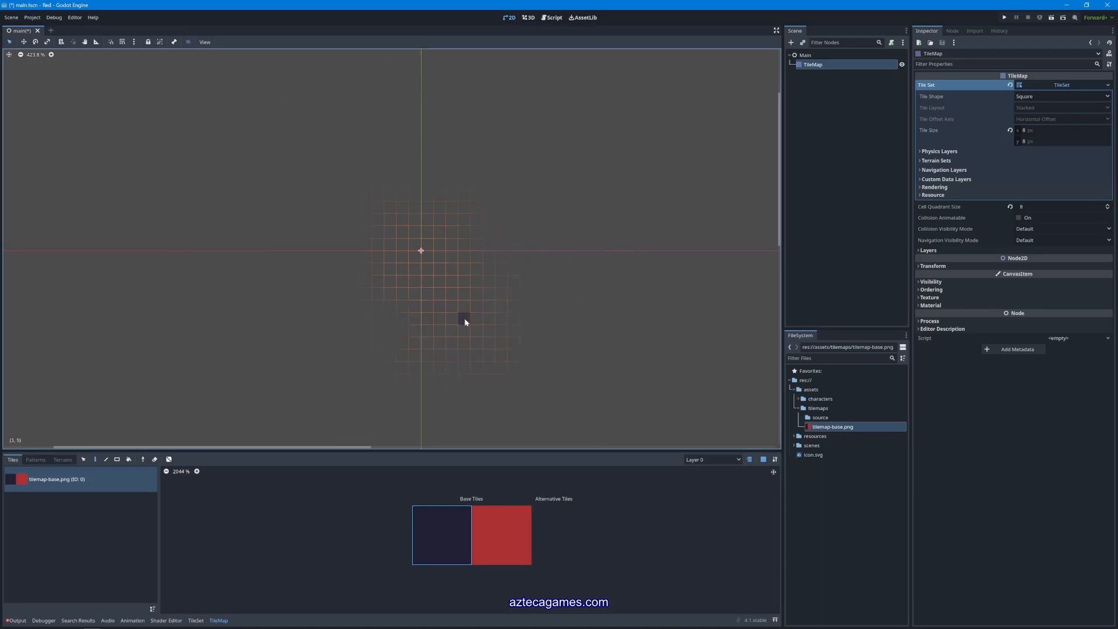
{"action": "left_click", "coordinate": [451, 232]}
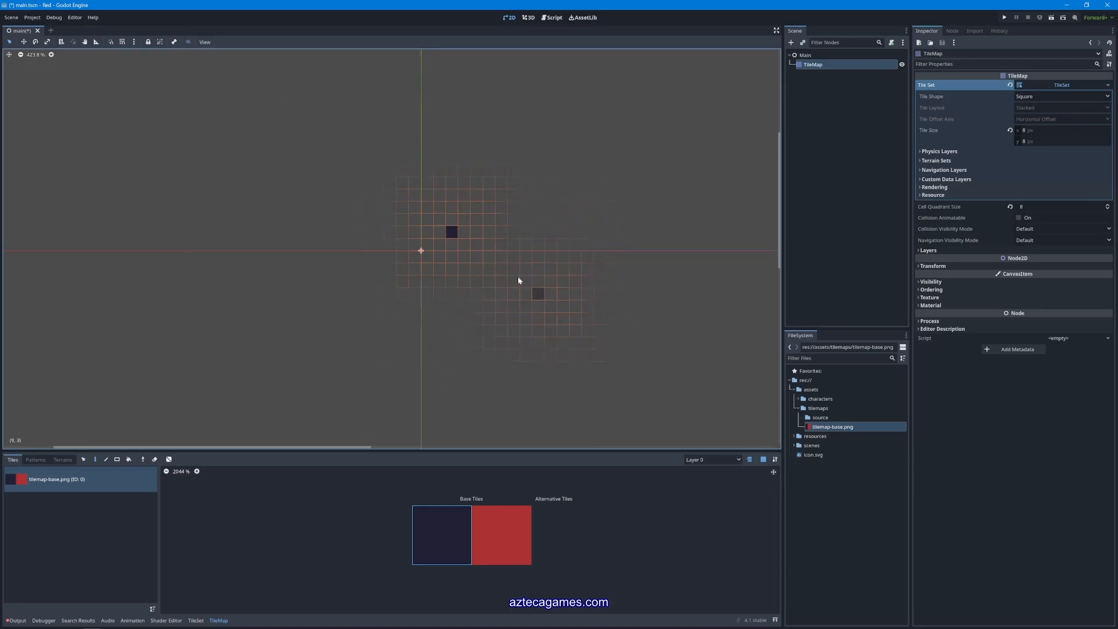
{"action": "left_click", "coordinate": [468, 235]}
{"action": "left_click", "coordinate": [497, 525]}
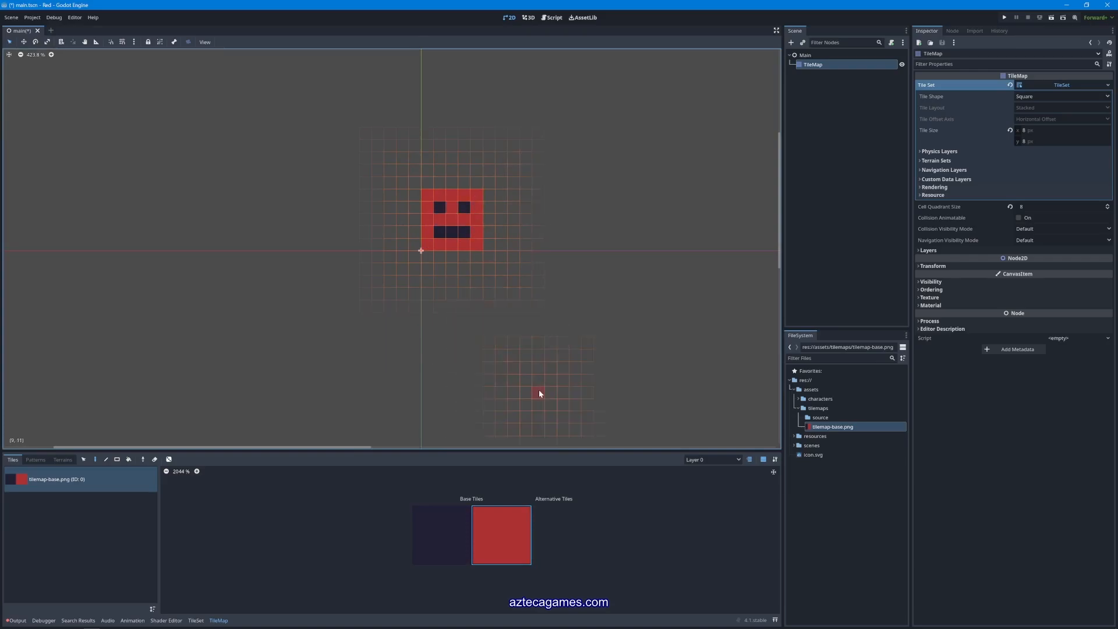
Paint a one-tile-thick dark border all around the red square face
{"action": "left_click", "coordinate": [453, 537]}
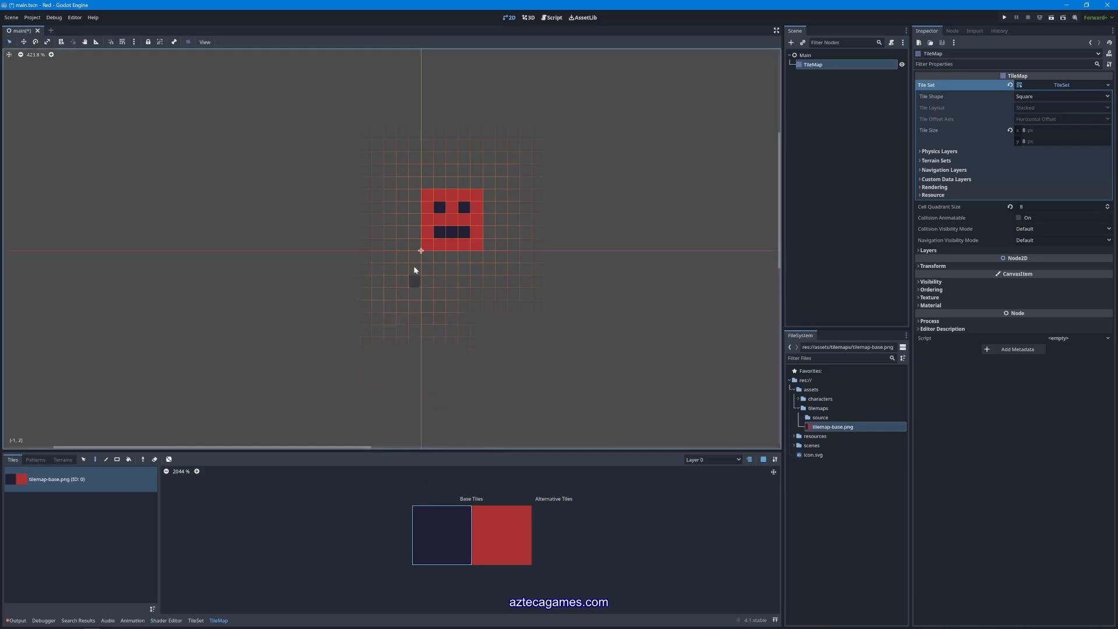
{"action": "left_click_drag", "start_coordinate": [411, 247], "coordinate": [410, 206]}
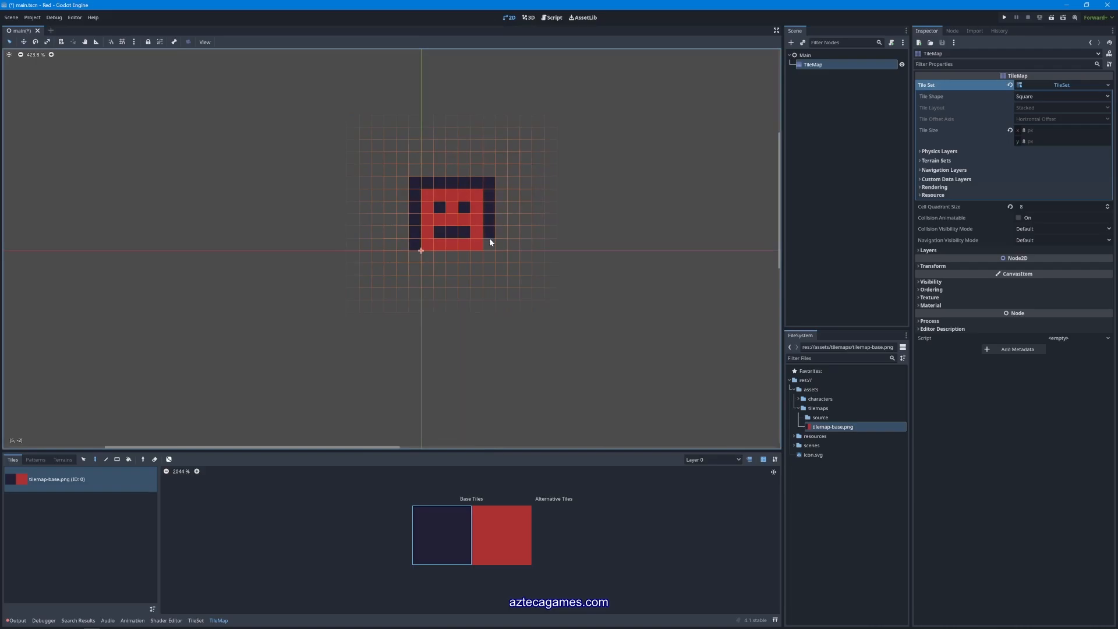
{"action": "left_click_drag", "start_coordinate": [488, 257], "coordinate": [417, 259]}
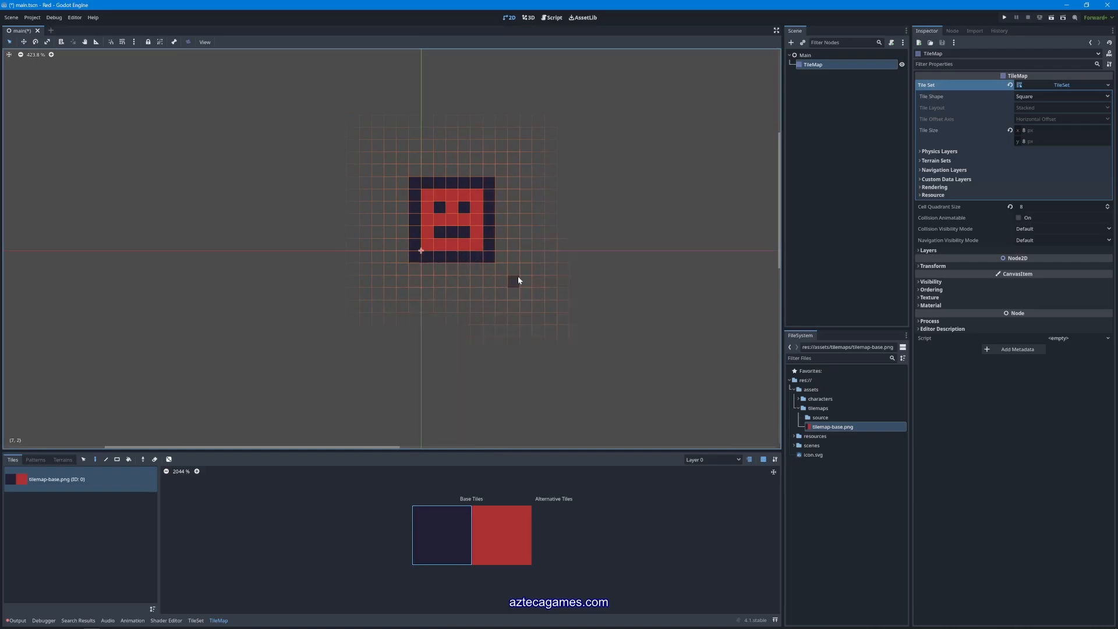
Paint a closed, rounded outline of dark tiles, 8 tiles wide and 7 high, to the left of the face
{"action": "scroll", "coordinate": [489, 244], "scroll_direction": "up", "scroll_amount": 8}
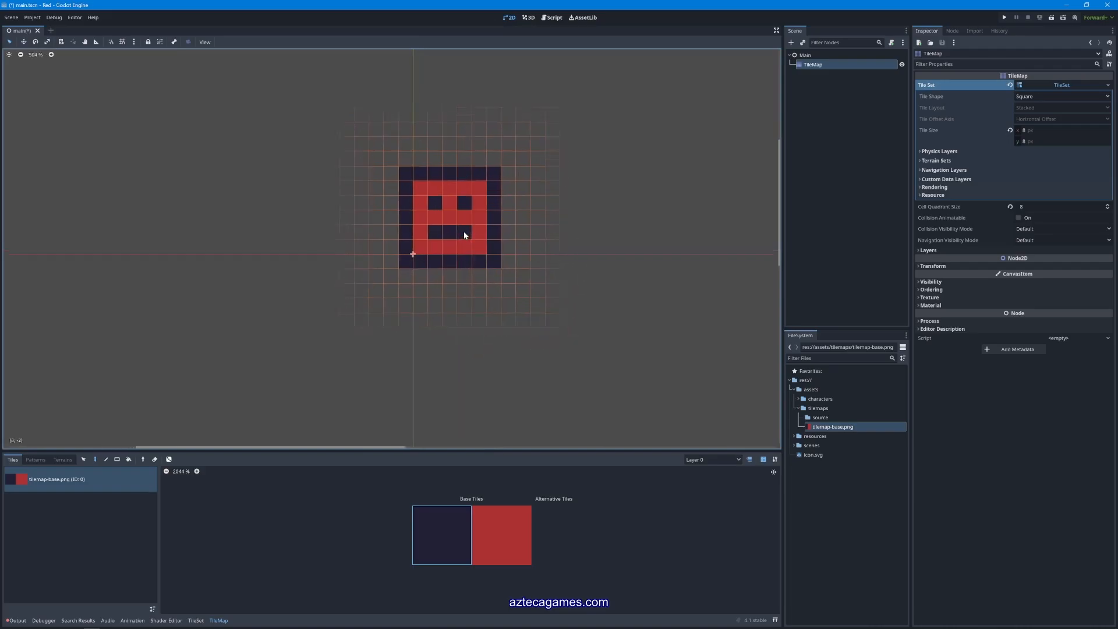
{"action": "middle_click_drag", "start_coordinate": [453, 213], "coordinate": [439, 266]}
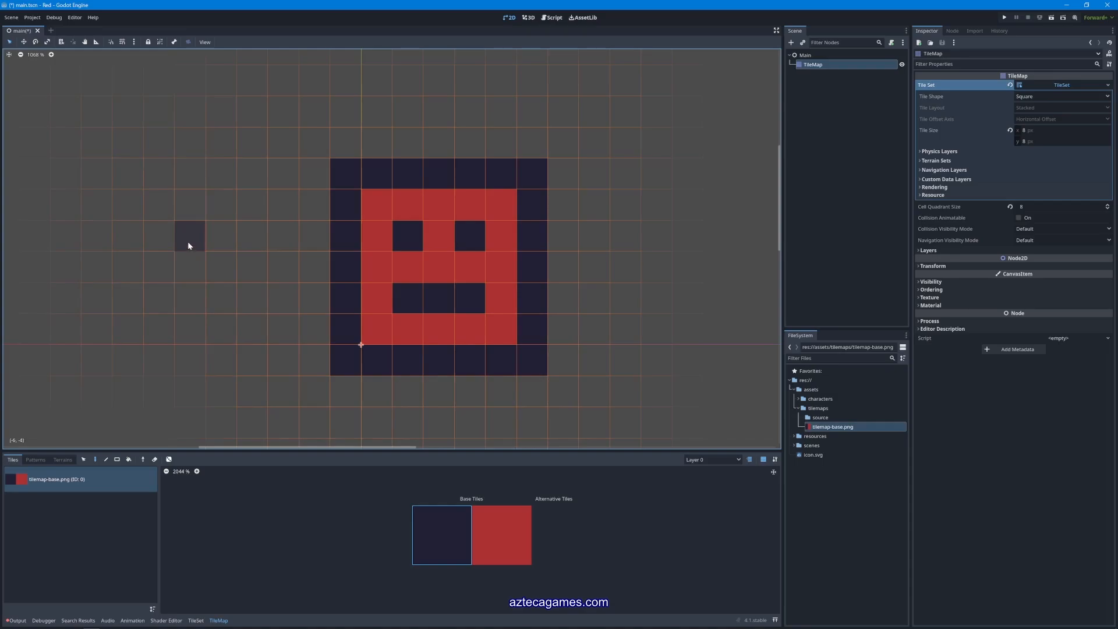
{"action": "left_click_drag", "start_coordinate": [253, 363], "coordinate": [92, 358]}
{"action": "middle_click_drag", "start_coordinate": [192, 313], "coordinate": [350, 325]}
{"action": "mouse_move", "coordinate": [411, 356]}
{"action": "left_mouse_down"}
{"action": "mouse_move", "coordinate": [431, 246]}
{"action": "mouse_move", "coordinate": [414, 194]}
{"action": "mouse_move", "coordinate": [288, 191]}
{"action": "mouse_move", "coordinate": [224, 223]}
{"action": "left_mouse_up"}
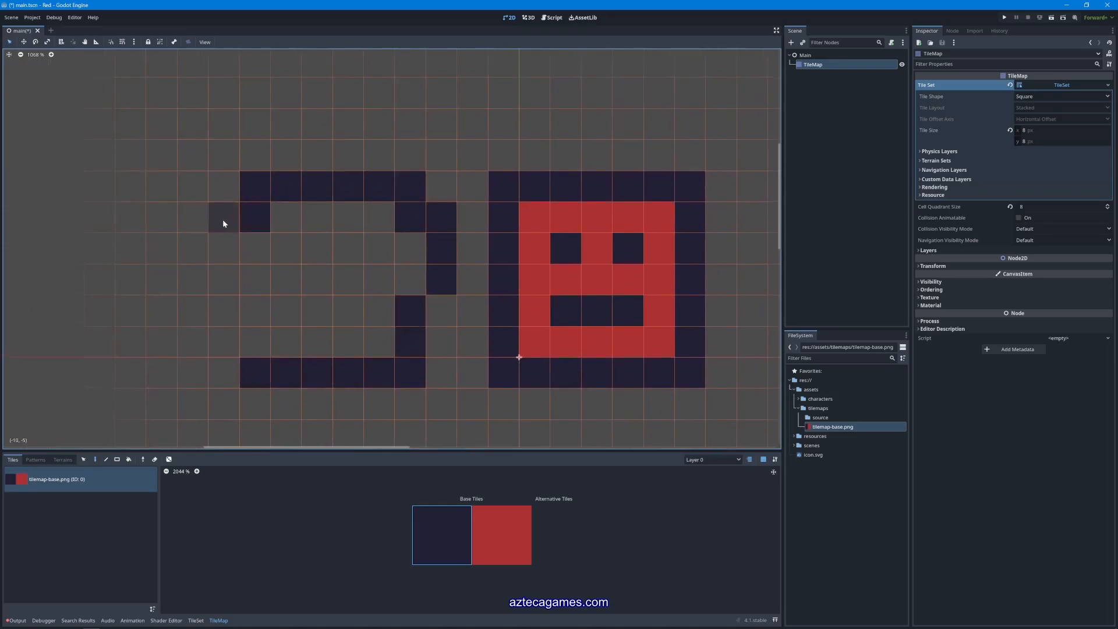
{"action": "left_click", "coordinate": [224, 311]}
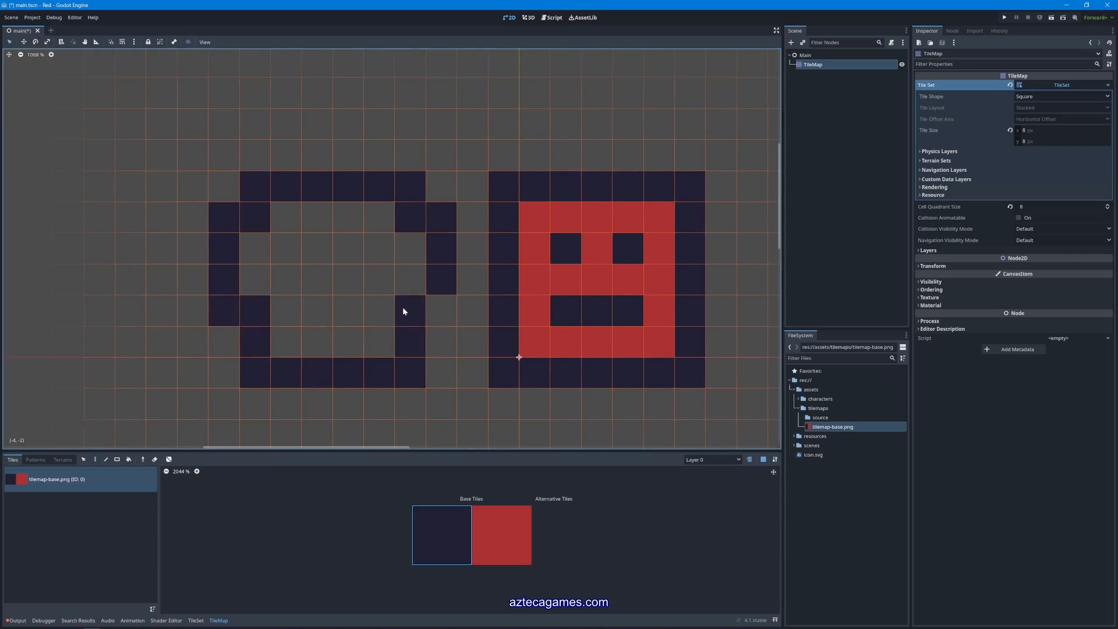
Fill the inside of the rounded dark outline with red tiles using the contiguous Bucket tool
{"action": "left_click", "coordinate": [503, 523]}
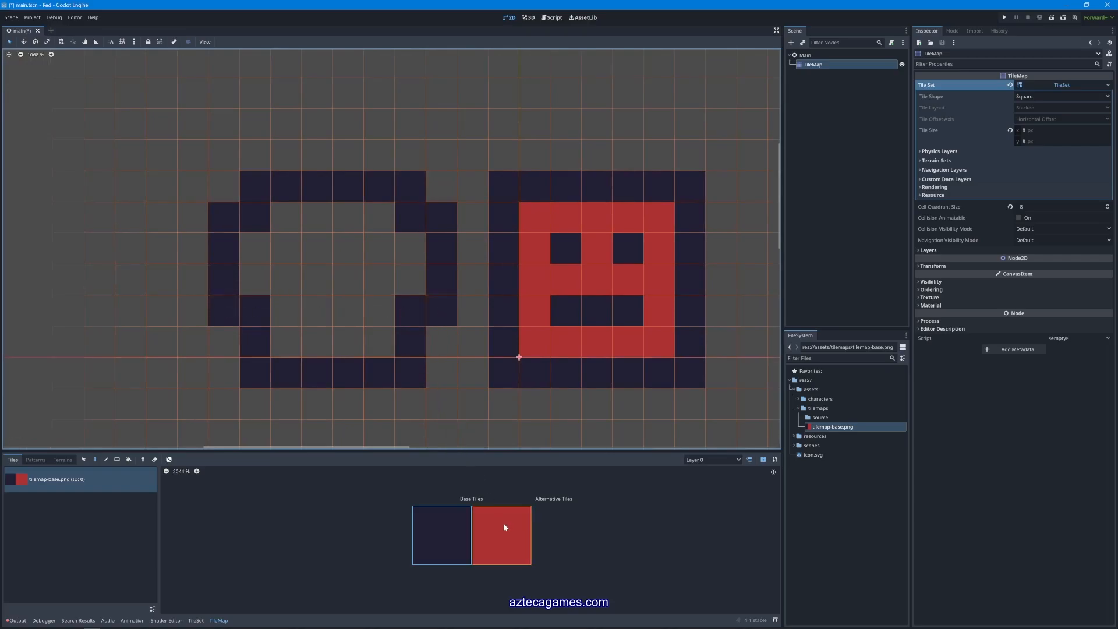
{"action": "left_click", "coordinate": [128, 460]}
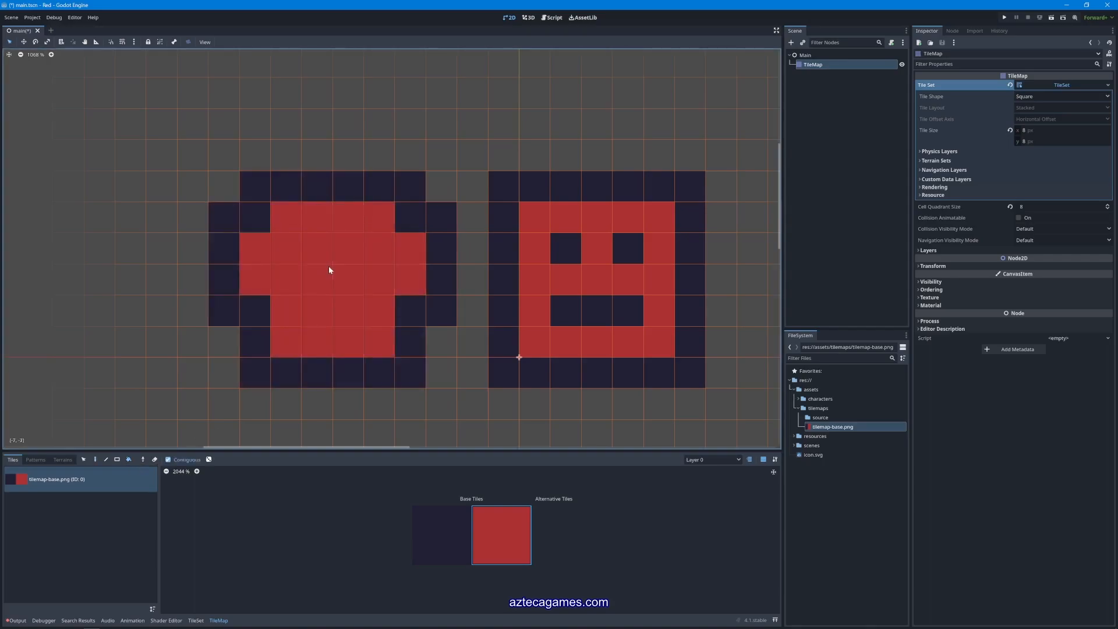
{"action": "middle_click_drag", "start_coordinate": [358, 266], "coordinate": [318, 224]}
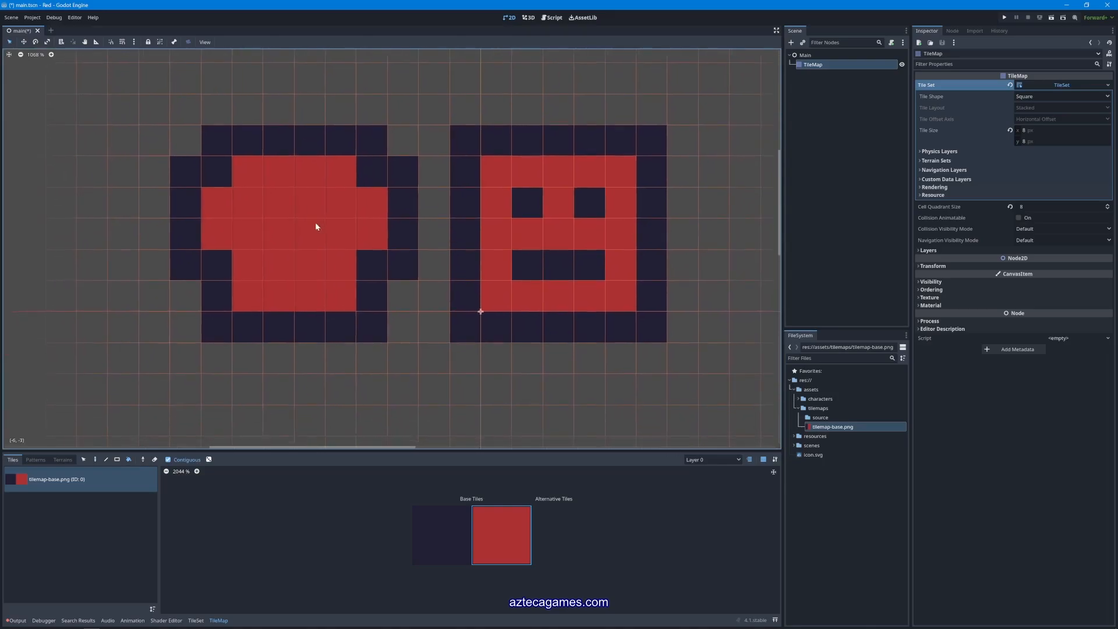
{"action": "middle_click_drag", "start_coordinate": [338, 281], "coordinate": [312, 243]}
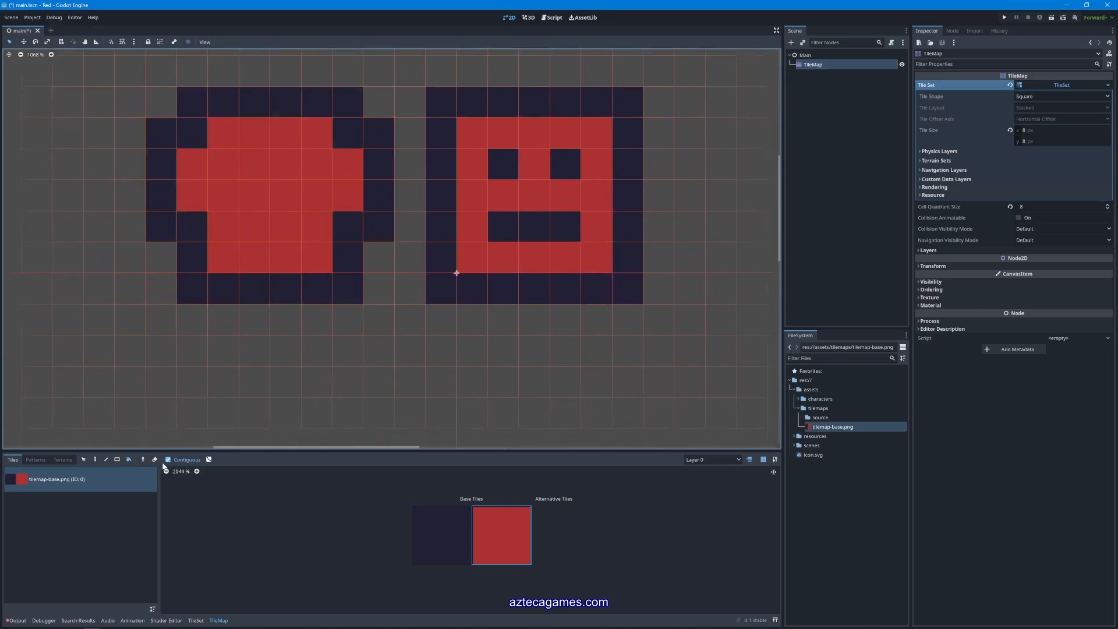
{"action": "middle_click_drag", "start_coordinate": [263, 273], "coordinate": [284, 340]}
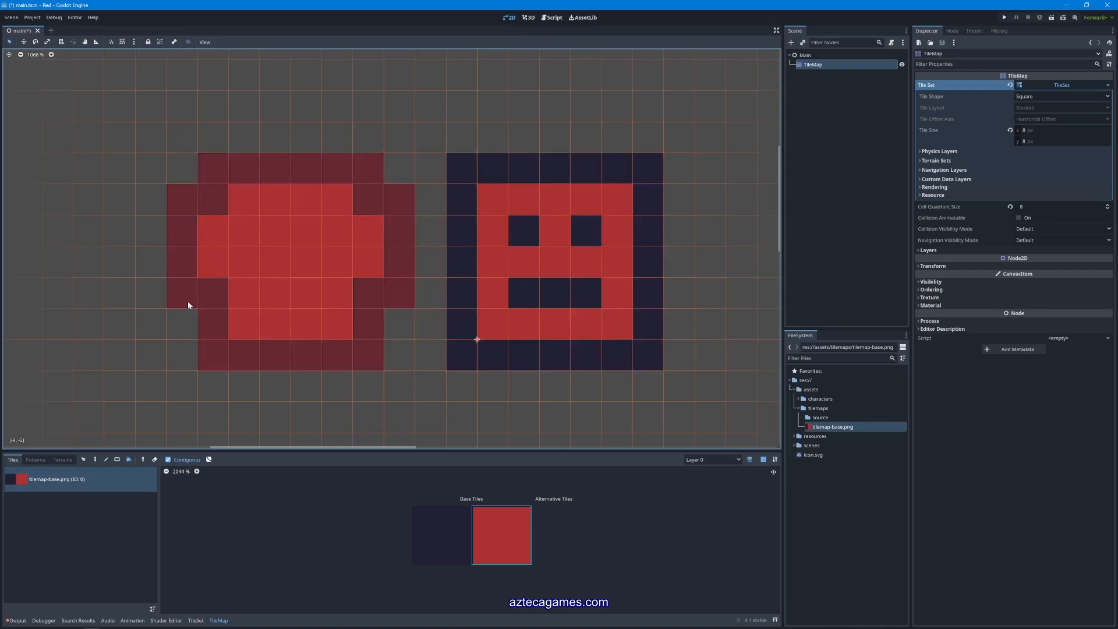
Draw a solid rectangle of red tiles, 11 wide and 7 high, to the right of the face with the Rectangle tool
{"action": "left_click", "coordinate": [117, 460]}
{"action": "scroll", "coordinate": [399, 402], "scroll_direction": "right", "scroll_amount": 10}
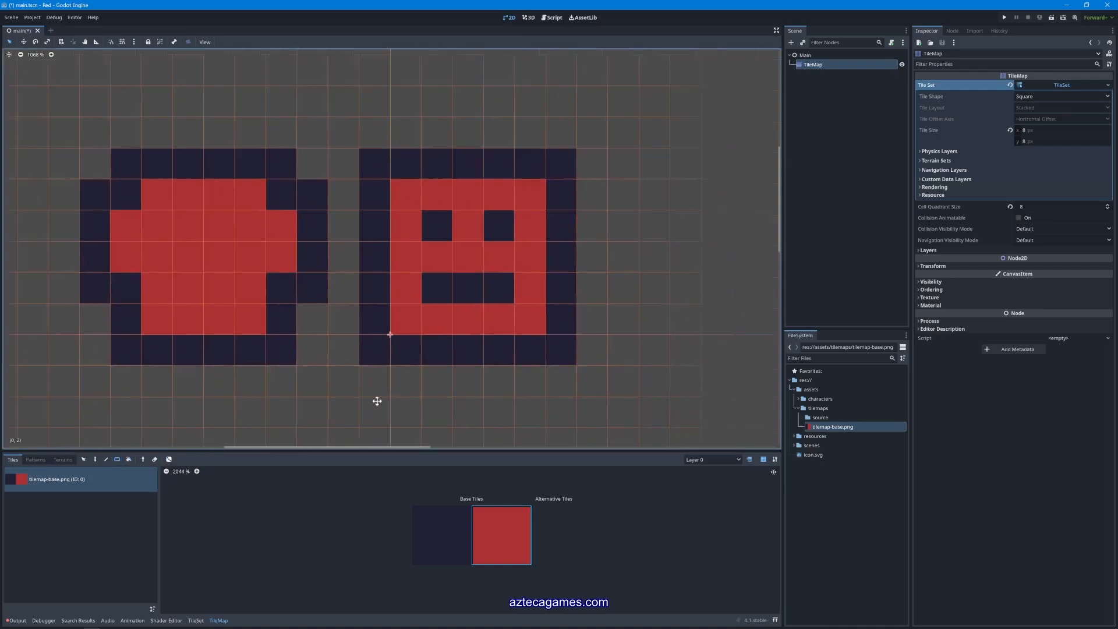
{"action": "mouse_move", "coordinate": [314, 369]}
{"action": "left_mouse_down"}
{"action": "mouse_move", "coordinate": [394, 324]}
{"action": "mouse_move", "coordinate": [544, 192]}
{"action": "mouse_move", "coordinate": [620, 167]}
{"action": "left_mouse_up"}
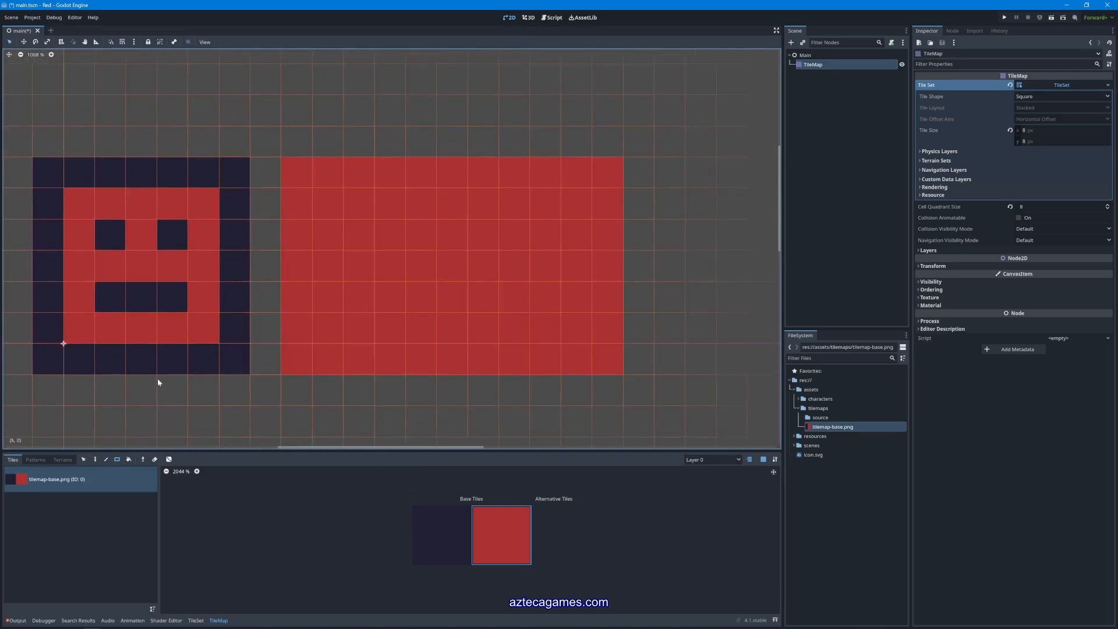
Draw a straight line of dark tiles across the bottom row of the red rectangle with the Line tool
{"action": "left_click", "coordinate": [434, 527]}
{"action": "left_click", "coordinate": [105, 460]}
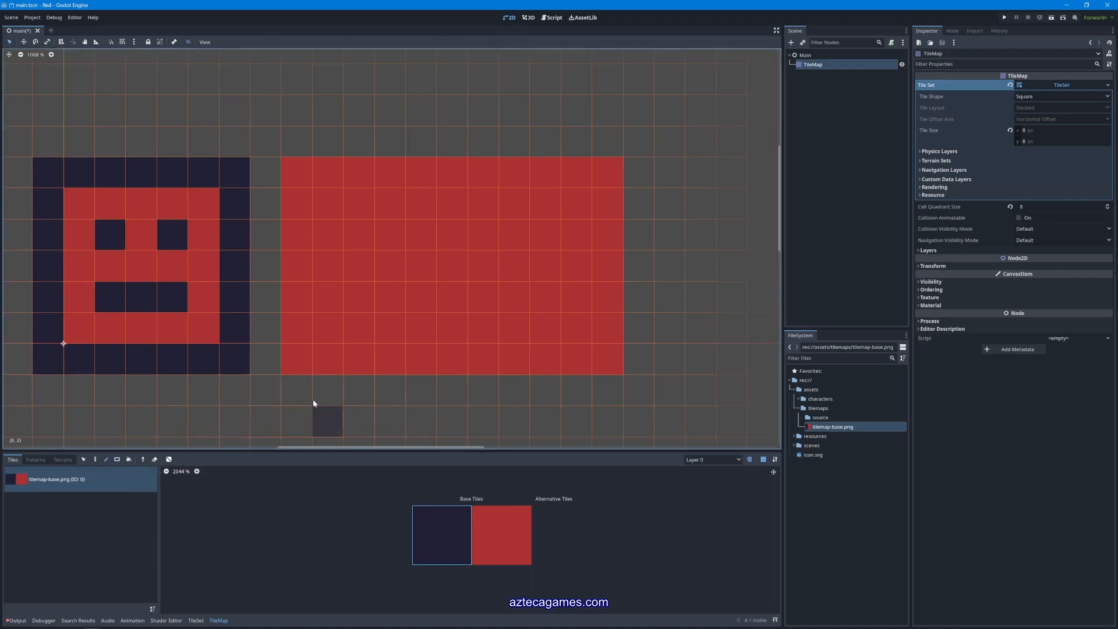
{"action": "left_click_drag", "start_coordinate": [293, 365], "coordinate": [602, 356]}
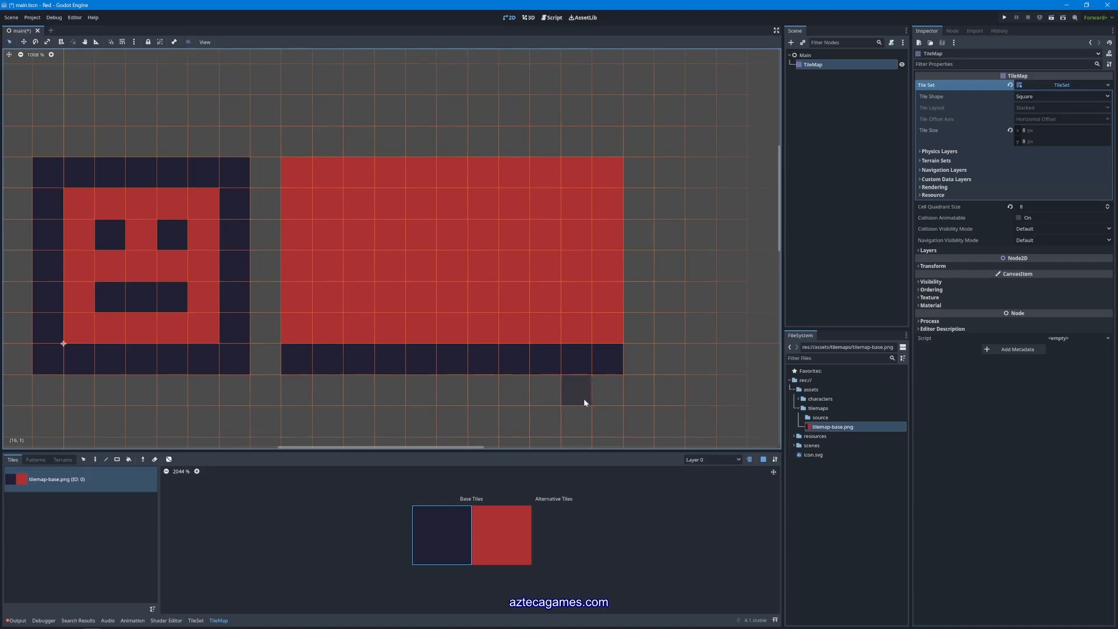
Paint a second dark outline below the filled rounded shape, joined to it by a two-tile-wide red neck
{"action": "scroll", "coordinate": [384, 394], "scroll_direction": "left", "scroll_amount": 10}
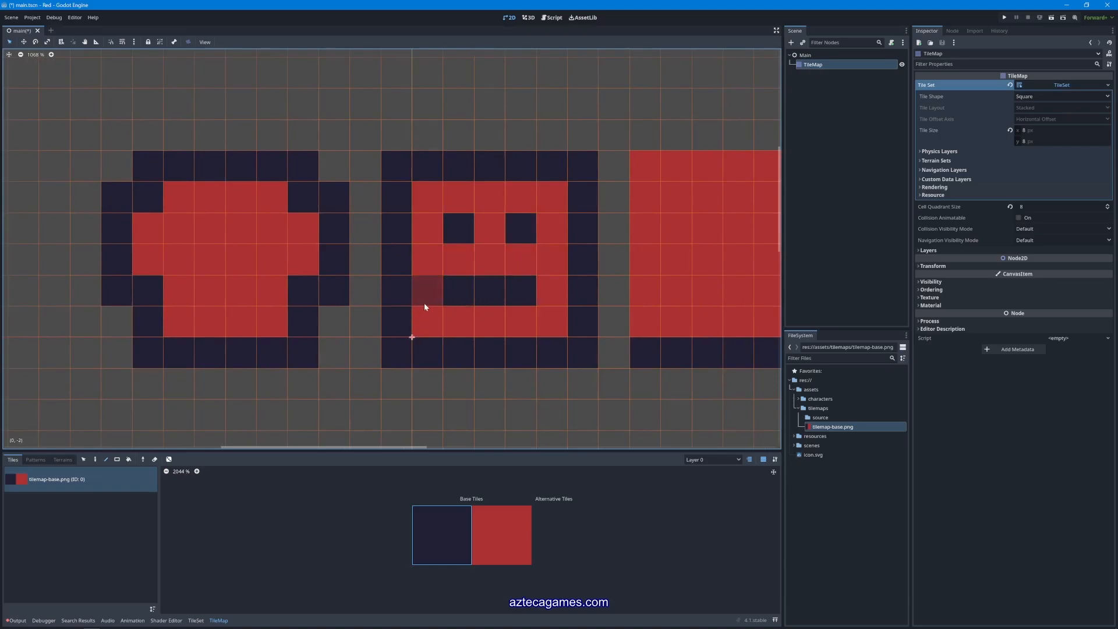
{"action": "middle_click_drag", "start_coordinate": [354, 302], "coordinate": [597, 309]}
{"action": "middle_click_drag", "start_coordinate": [422, 302], "coordinate": [435, 333]}
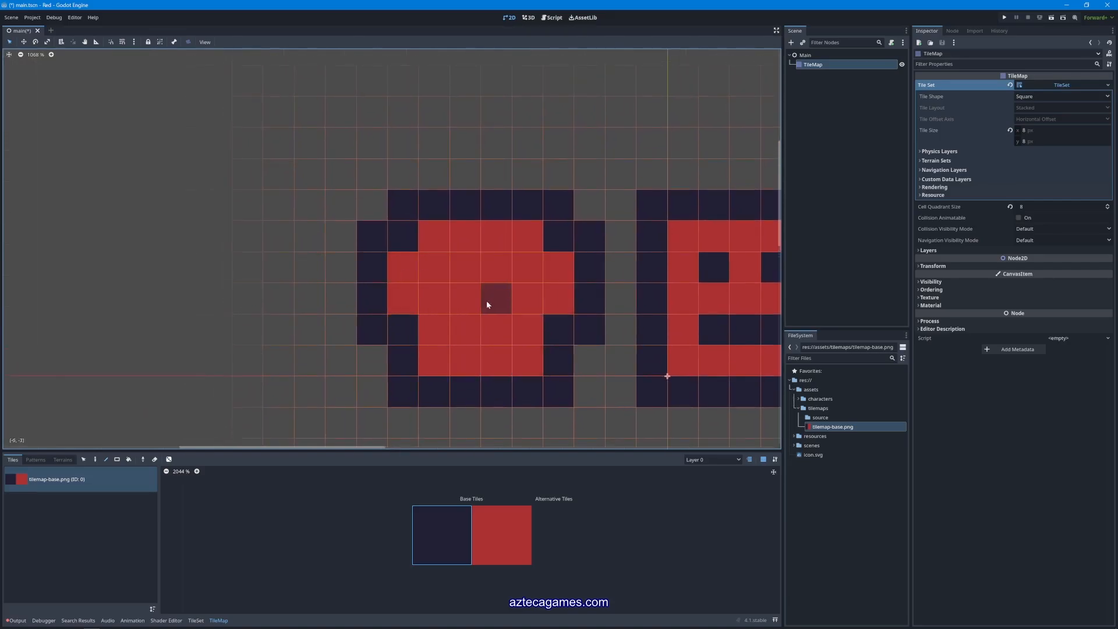
{"action": "middle_click_drag", "start_coordinate": [587, 355], "coordinate": [514, 349]}
{"action": "left_click", "coordinate": [496, 512]}
{"action": "left_click", "coordinate": [428, 521]}
{"action": "left_click_drag", "start_coordinate": [275, 311], "coordinate": [237, 312]}
{"action": "middle_click_drag", "start_coordinate": [285, 325], "coordinate": [298, 247]}
{"action": "mouse_move", "coordinate": [261, 264]}
{"action": "left_mouse_down"}
{"action": "mouse_move", "coordinate": [260, 386]}
{"action": "mouse_move", "coordinate": [480, 389]}
{"action": "mouse_move", "coordinate": [476, 235]}
{"action": "mouse_move", "coordinate": [417, 235]}
{"action": "left_mouse_up"}
{"action": "middle_click_drag", "start_coordinate": [377, 295], "coordinate": [404, 323]}
Fill the inside of the lower dark outline with red tiles and return to the Paint tool
{"action": "left_click", "coordinate": [502, 512]}
{"action": "left_click", "coordinate": [141, 460]}
{"action": "left_click", "coordinate": [396, 329]}
{"action": "mouse_move", "coordinate": [362, 350]}
{"action": "middle_mouse_down"}
{"action": "mouse_move", "coordinate": [349, 367]}
{"action": "mouse_move", "coordinate": [412, 348]}
{"action": "mouse_move", "coordinate": [217, 364]}
{"action": "middle_mouse_up"}
{"action": "key", "text": "d"}
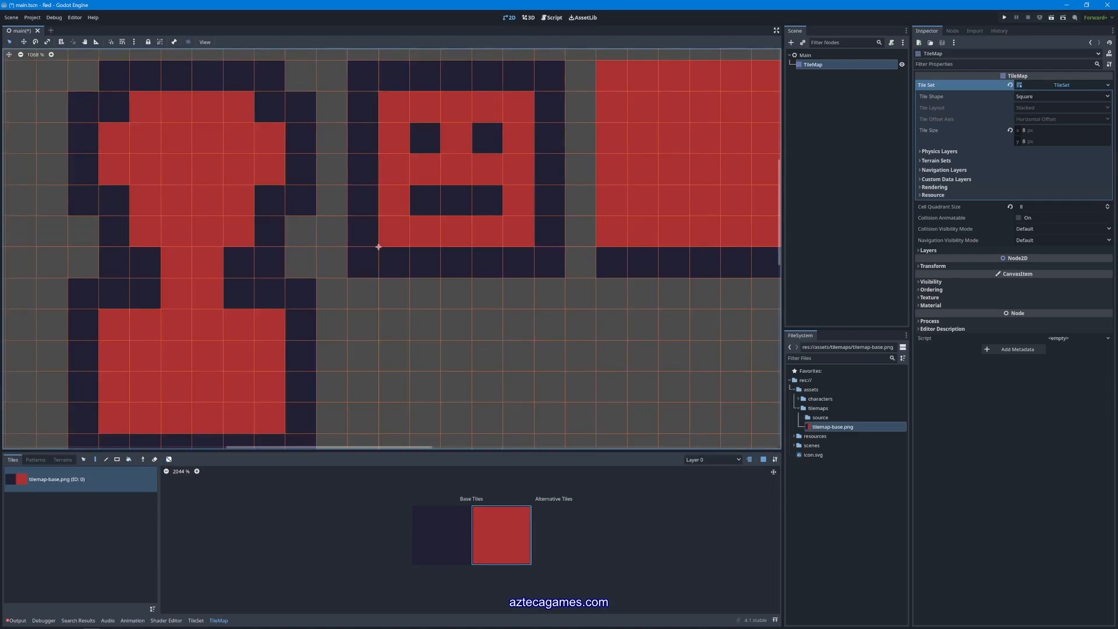